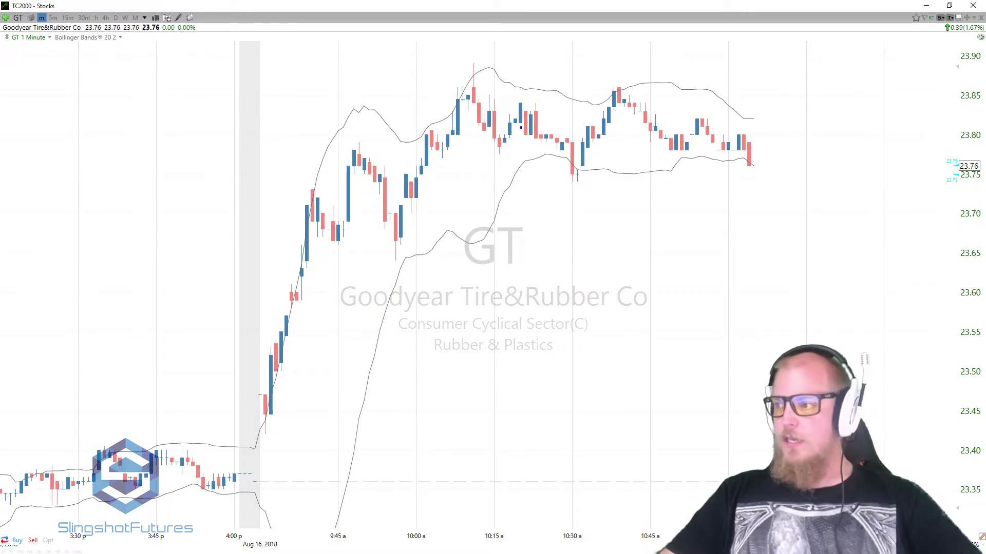
Step: Sketch curves along the upper and lower bands and the opening rally, then erase them
mouse_move(492, 57)
left_mouse_down()
mouse_move(505, 75)
mouse_move(554, 84)
left_mouse_up()
left_click_drag(502, 187, 561, 152)
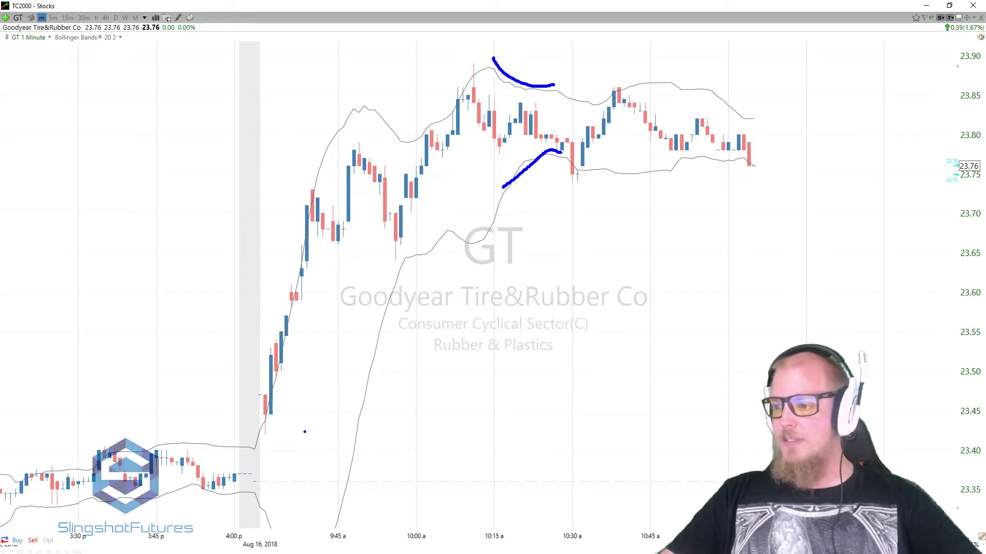
left_click_drag(274, 425, 327, 171)
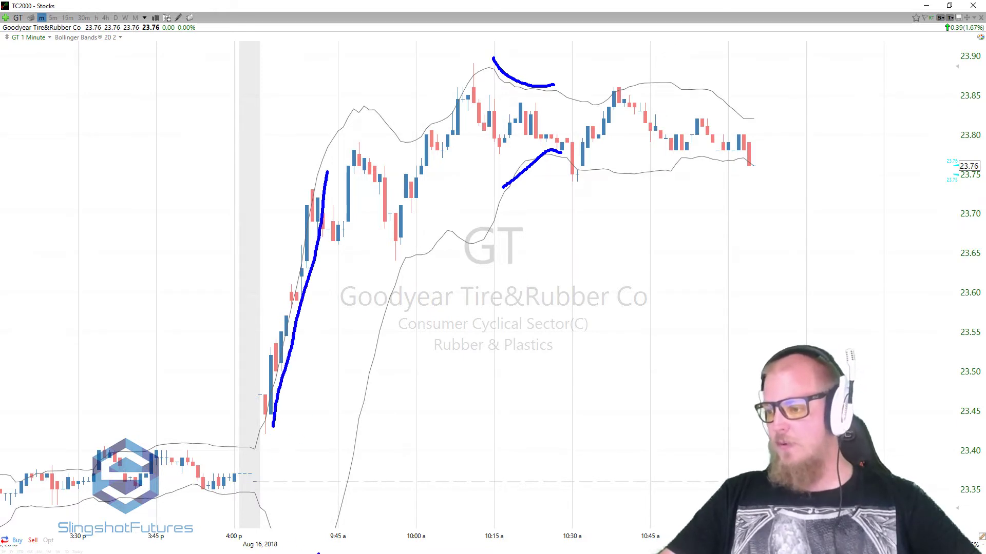
left_click_drag(265, 503, 323, 553)
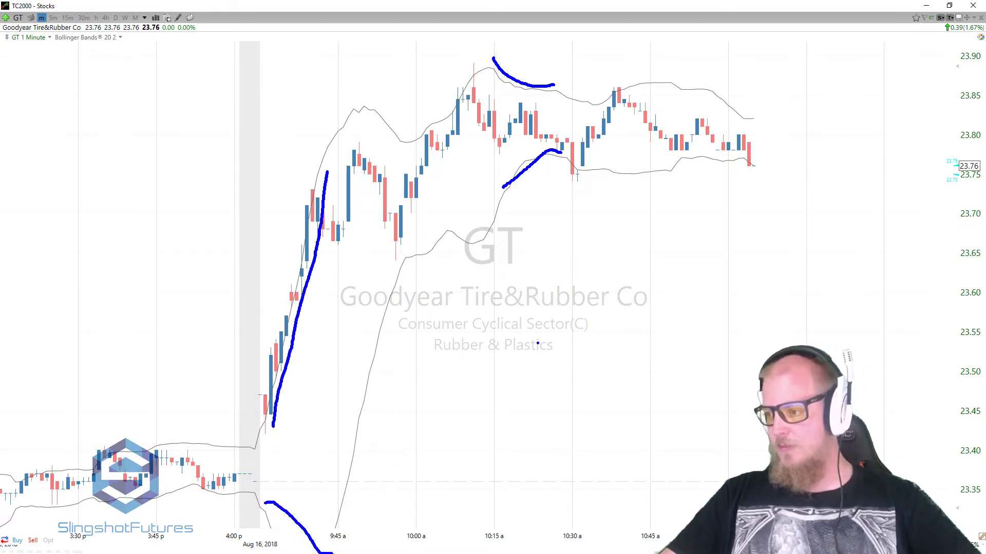
key("e")
Step: Draw an arrow to the 10:00 a candle, mark the band turns, then clear all ink
left_click_drag(419, 193, 493, 248)
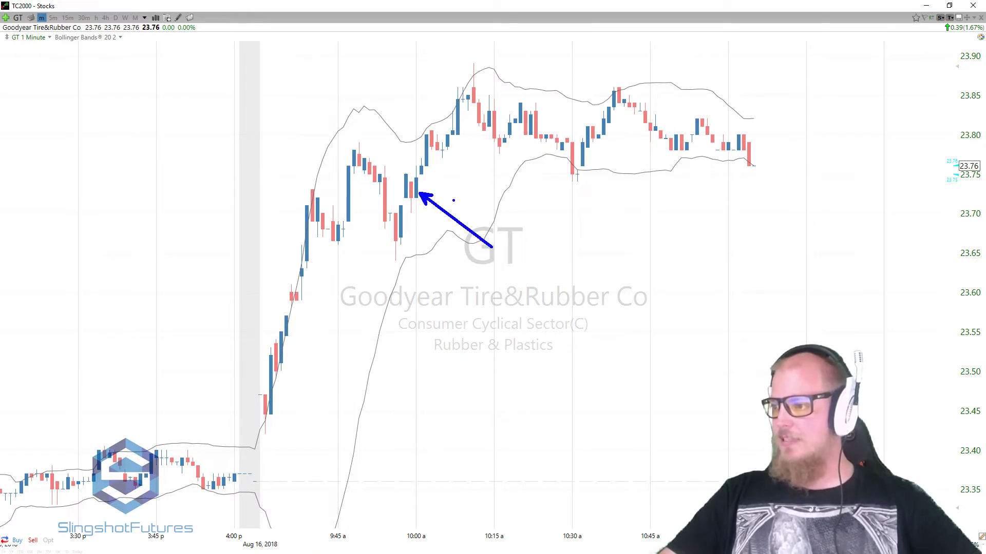
left_click_drag(393, 133, 458, 103)
mouse_move(399, 261)
left_mouse_down()
mouse_move(410, 253)
mouse_move(450, 281)
left_mouse_up()
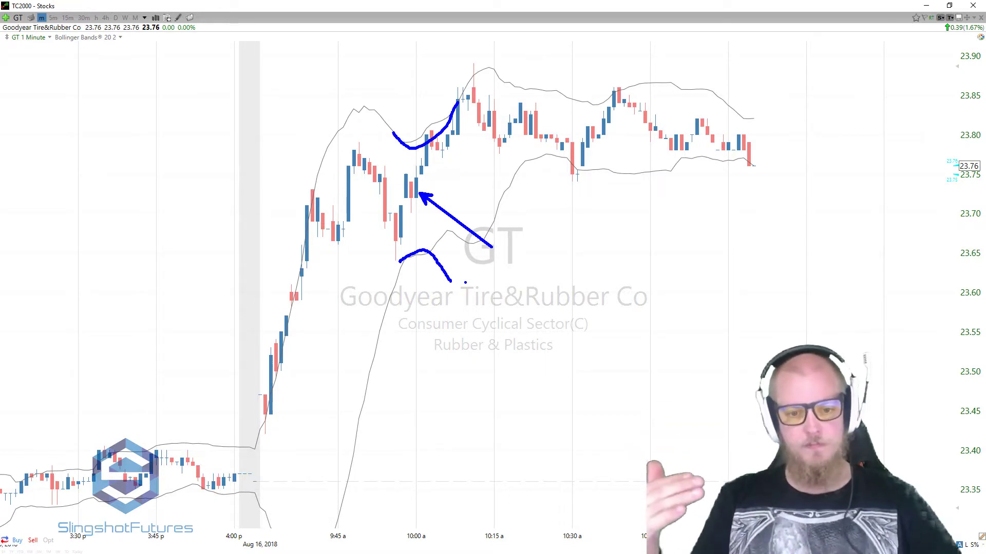
key("Escape")
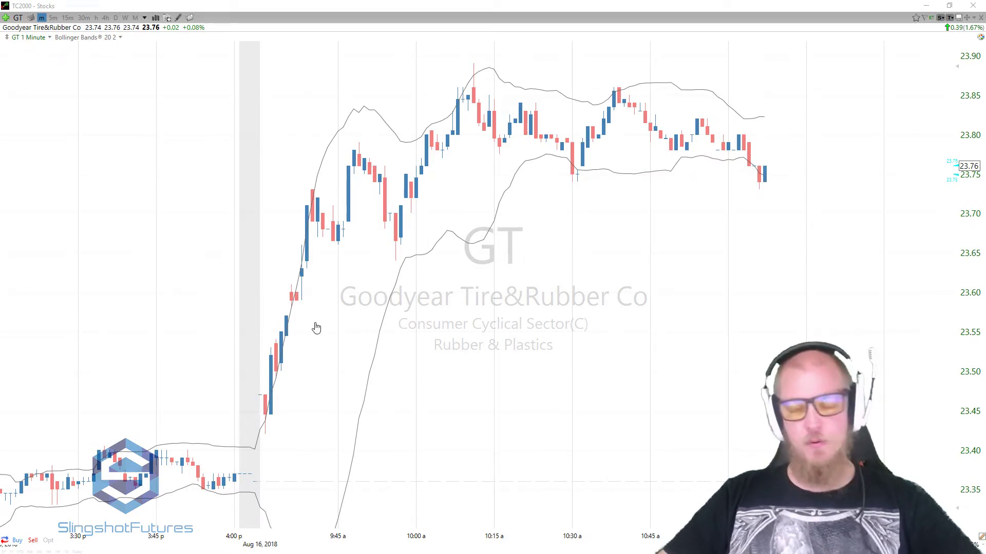
Step: Switch the chart to the AAPL symbol to show Apple Inc 1-minute candles
scroll(531, 281, "up", 1)
scroll(326, 255, "up", 5)
scroll(379, 315, "down", 7)
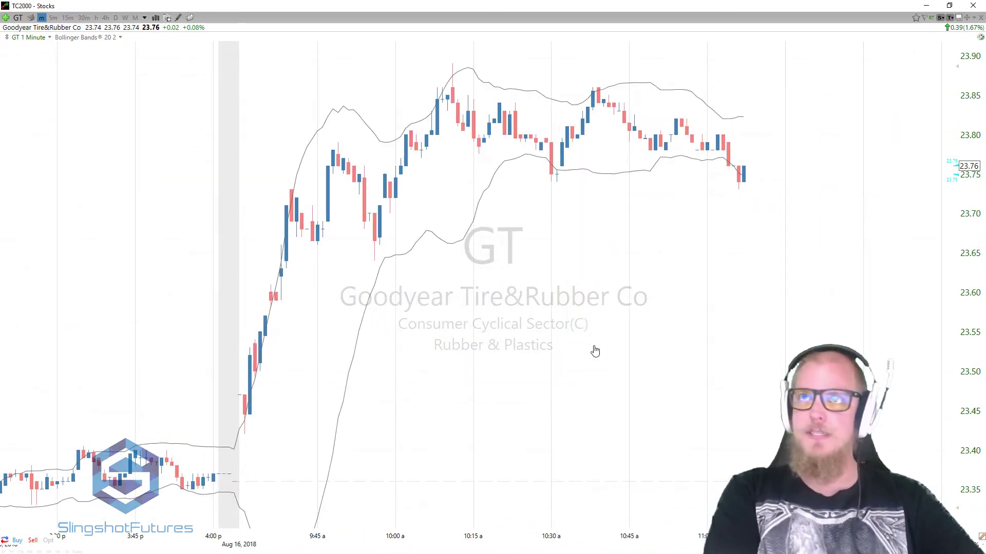
type("AAPL")
key("Return")
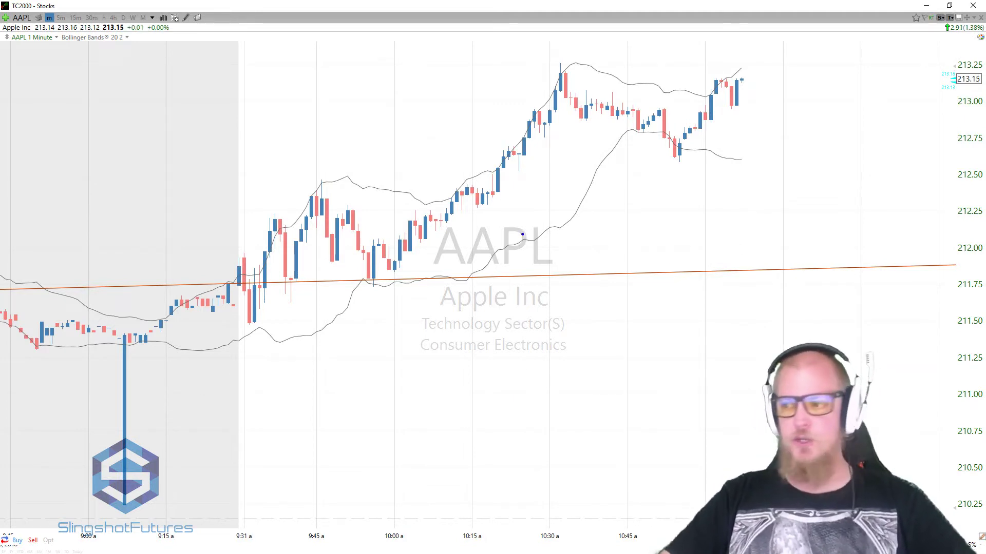
Step: Draw a rising trendline, trace the rally to the 10:30 a high and lower band, then erase
mouse_move(239, 349)
left_mouse_down()
mouse_move(686, 121)
mouse_move(883, 69)
left_mouse_up()
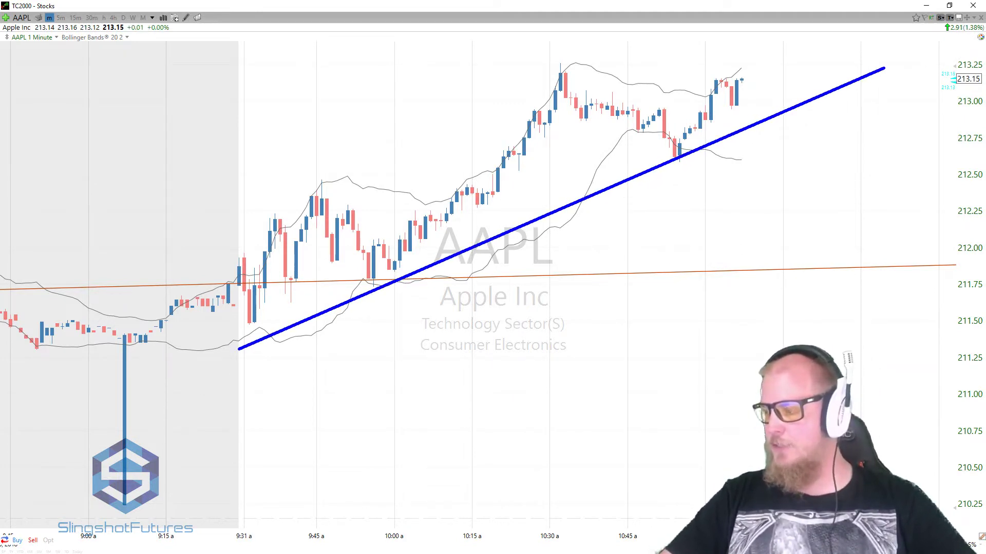
mouse_move(476, 189)
left_mouse_down()
mouse_move(508, 164)
mouse_move(563, 74)
left_mouse_up()
left_click_drag(499, 267, 613, 194)
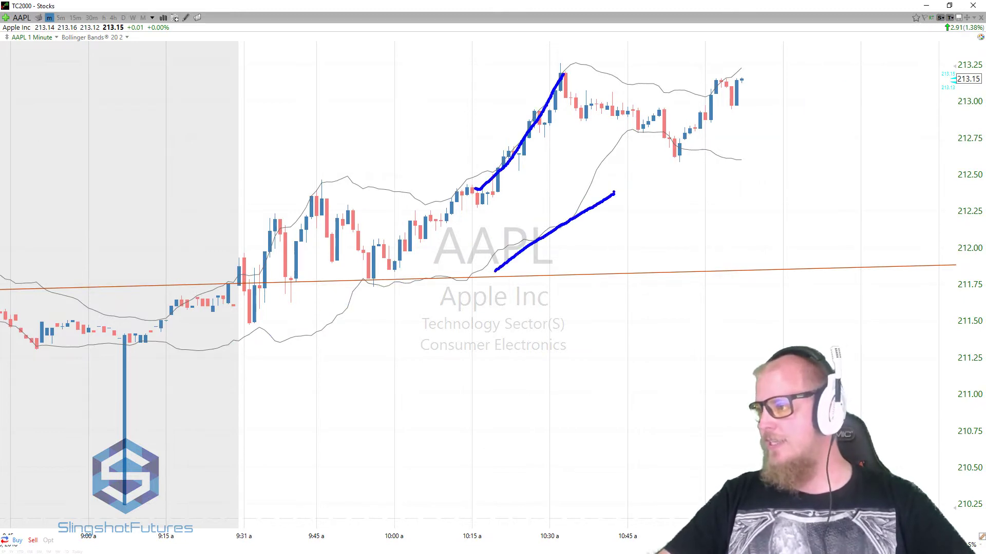
key("e")
Step: Trace the flattening bands near 10:45 a and arrow the dip below the lower band, then erase
left_click_drag(587, 68, 695, 88)
left_click_drag(629, 132, 693, 142)
left_click_drag(656, 177, 670, 159)
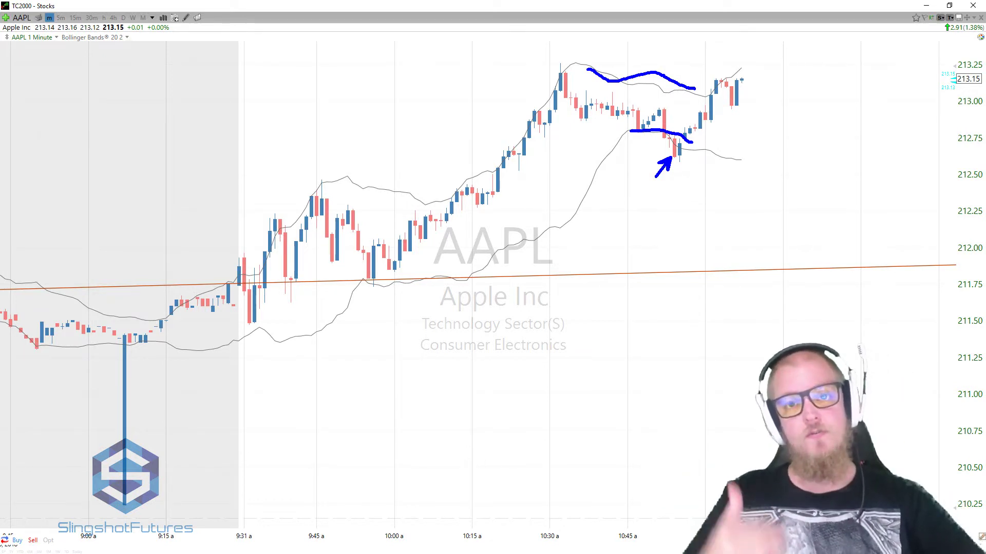
key("e")
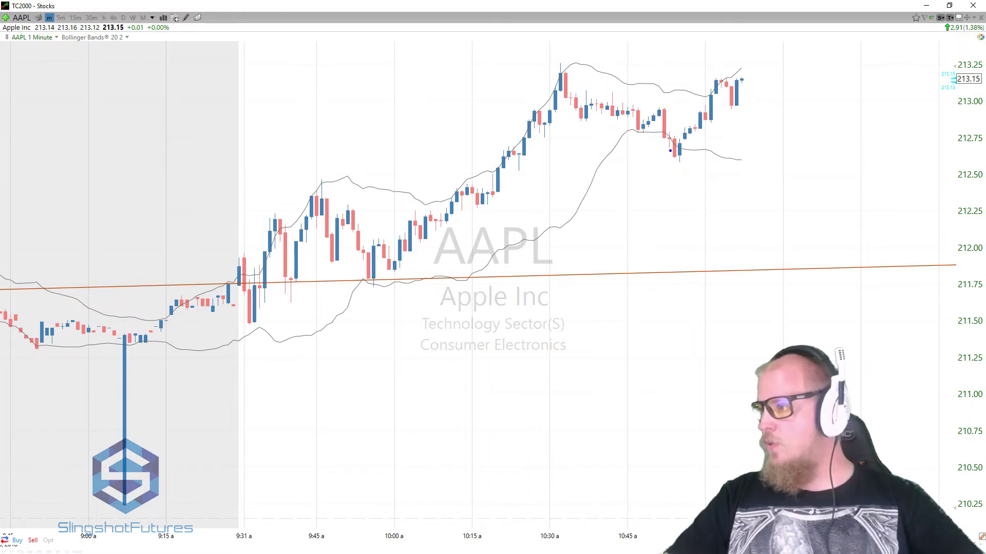
Step: Arrow the candles below the lower band, add a horizontal line at the dip, and stroke the upper band
mouse_move(659, 141)
left_mouse_down()
mouse_move(641, 171)
mouse_move(647, 182)
mouse_move(697, 181)
left_mouse_up()
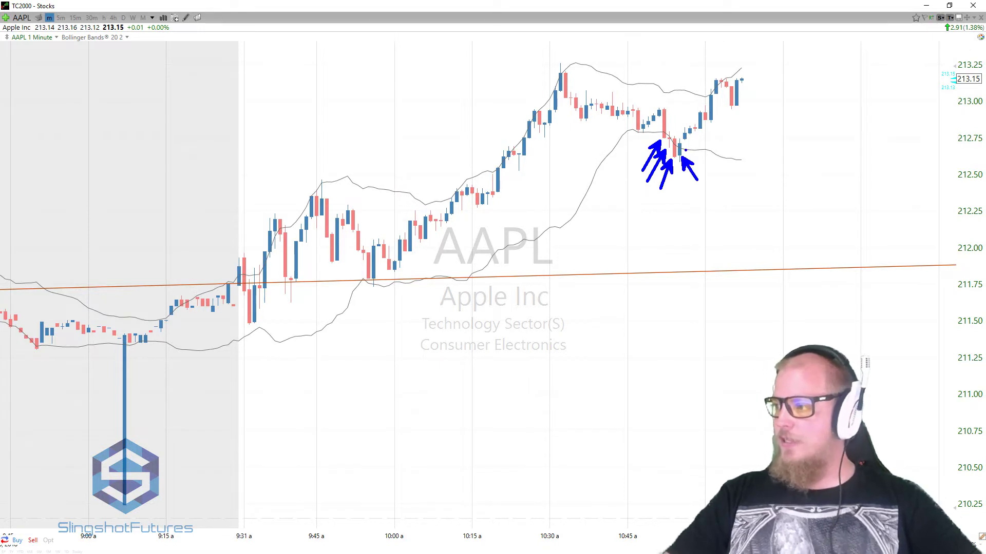
left_click_drag(675, 137, 781, 137)
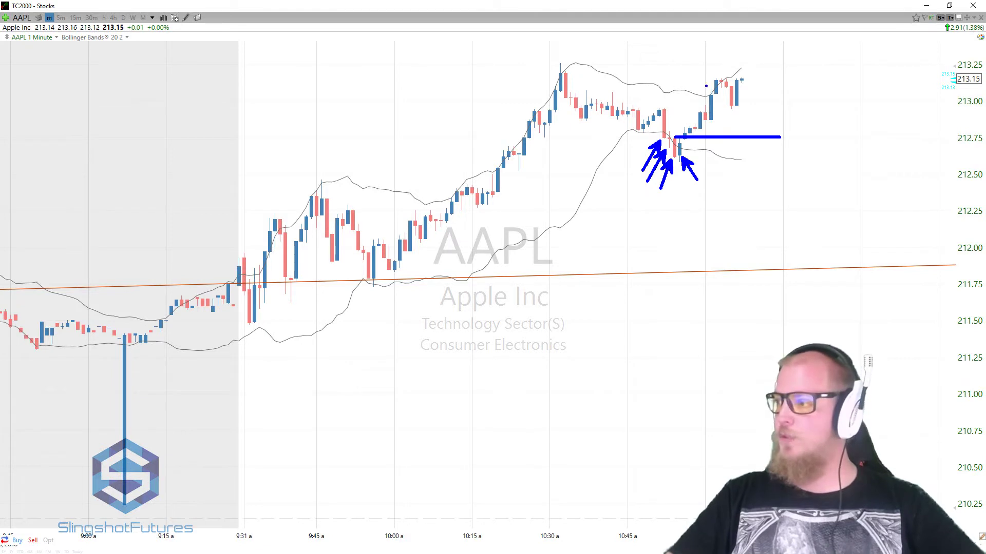
mouse_move(705, 99)
left_mouse_down()
mouse_move(740, 65)
mouse_move(710, 87)
left_mouse_up()
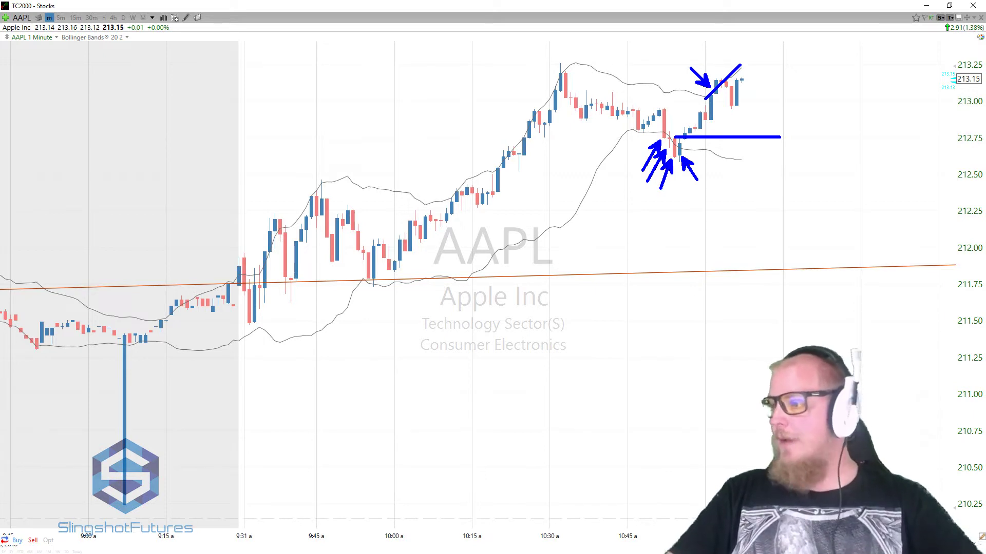
scroll(695, 466, "up", 15)
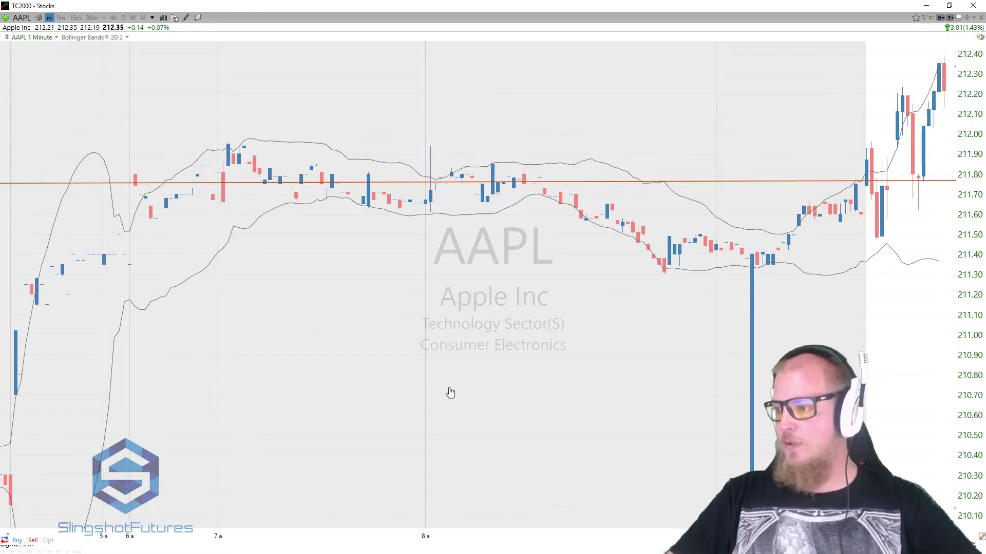
Step: Move to the afternoon session and trace the 2:50 p rally and the lower band curling up
scroll(330, 304, "up", 15)
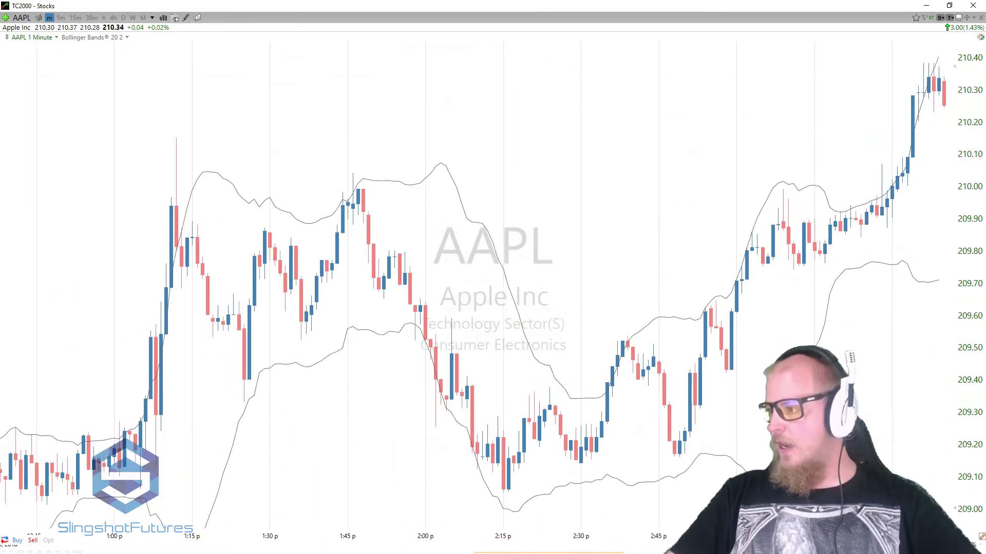
scroll(638, 424, "down", 5)
mouse_move(492, 470)
left_mouse_down()
mouse_move(568, 297)
mouse_move(598, 276)
mouse_move(693, 272)
left_mouse_up()
left_click_drag(626, 358, 678, 318)
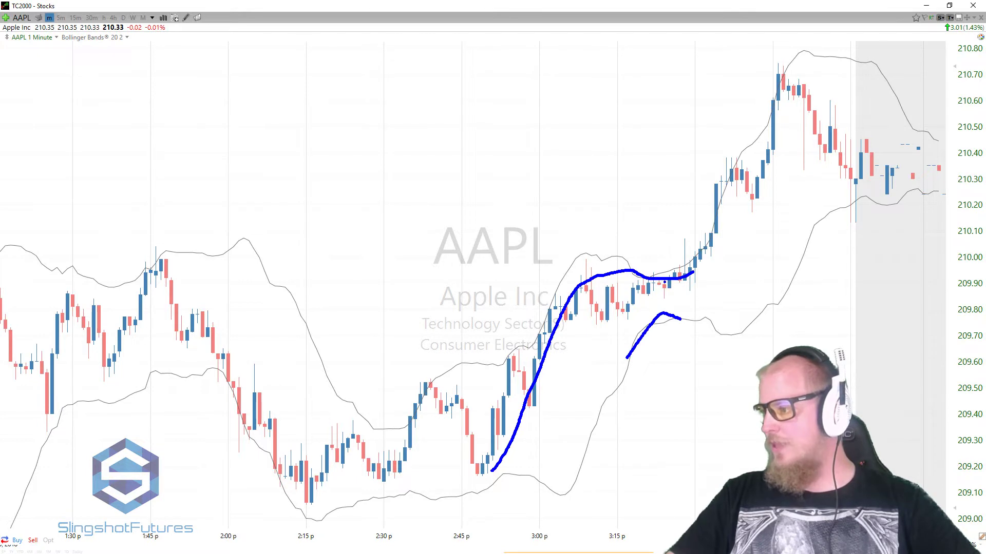
Step: Trace the upper-band breakout and point arrows at the breaking candle, erasing the ink each time
mouse_move(683, 270)
left_mouse_down()
mouse_move(700, 257)
mouse_move(718, 209)
left_mouse_up()
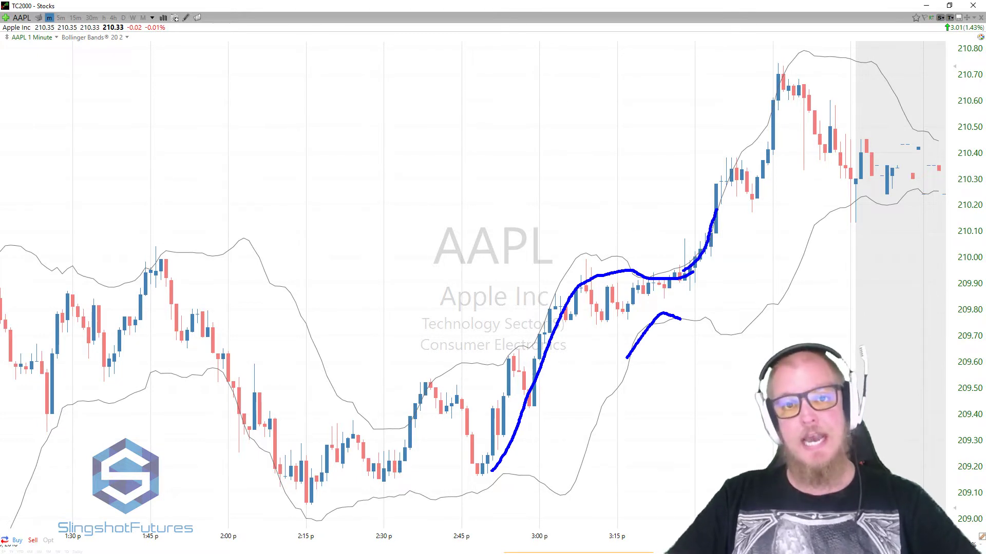
key("e")
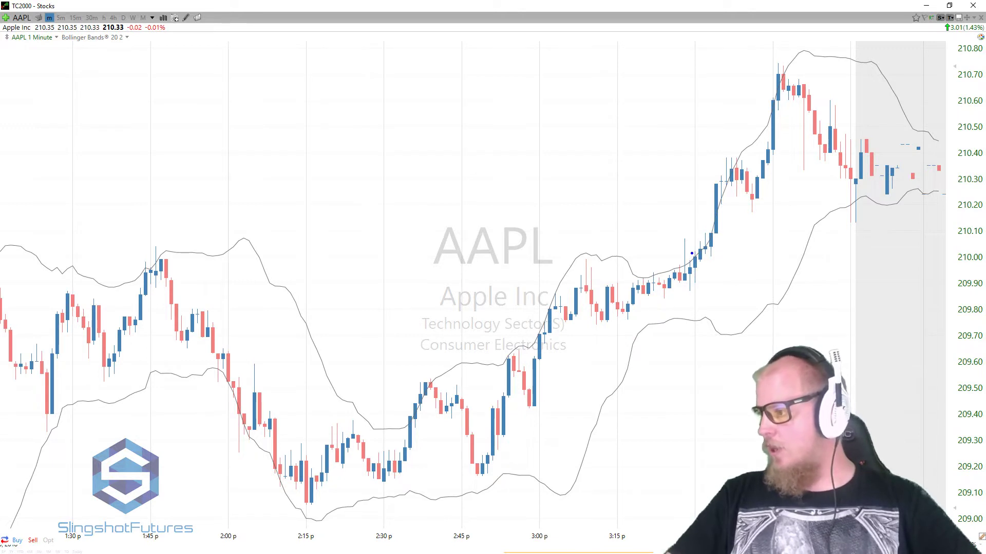
mouse_move(666, 227)
left_mouse_down()
mouse_move(690, 254)
mouse_move(696, 244)
left_mouse_up()
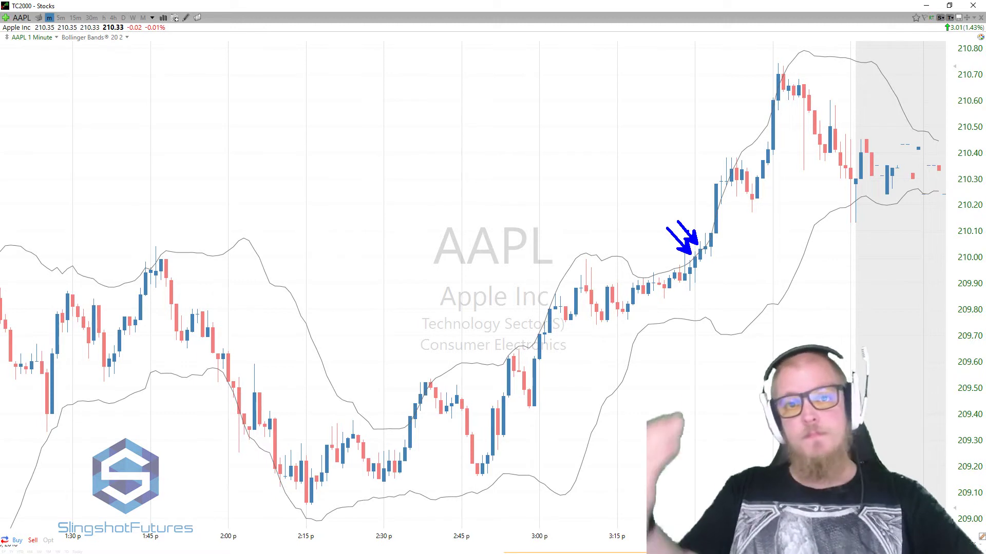
key("e")
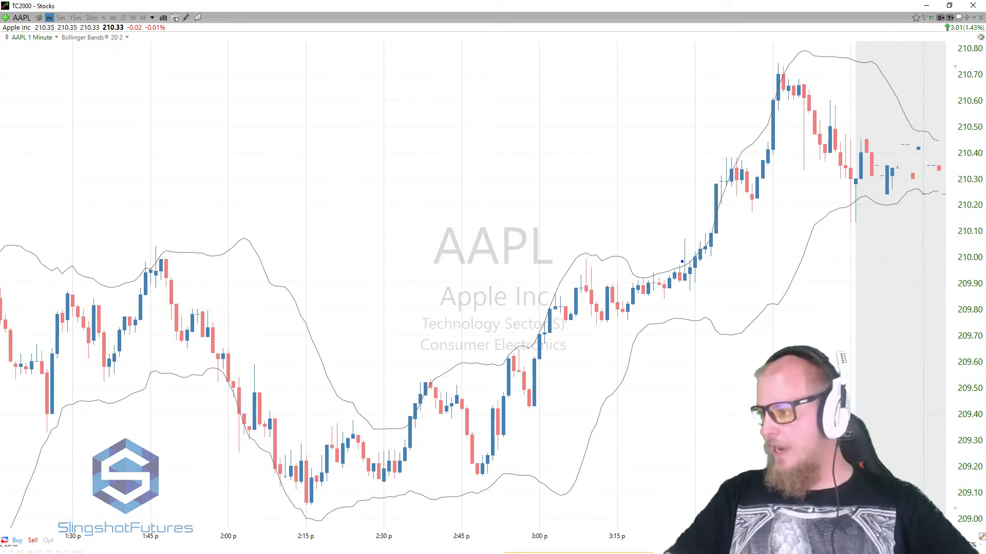
mouse_move(691, 251)
left_mouse_down()
mouse_move(741, 251)
mouse_move(689, 249)
mouse_move(726, 232)
left_mouse_up()
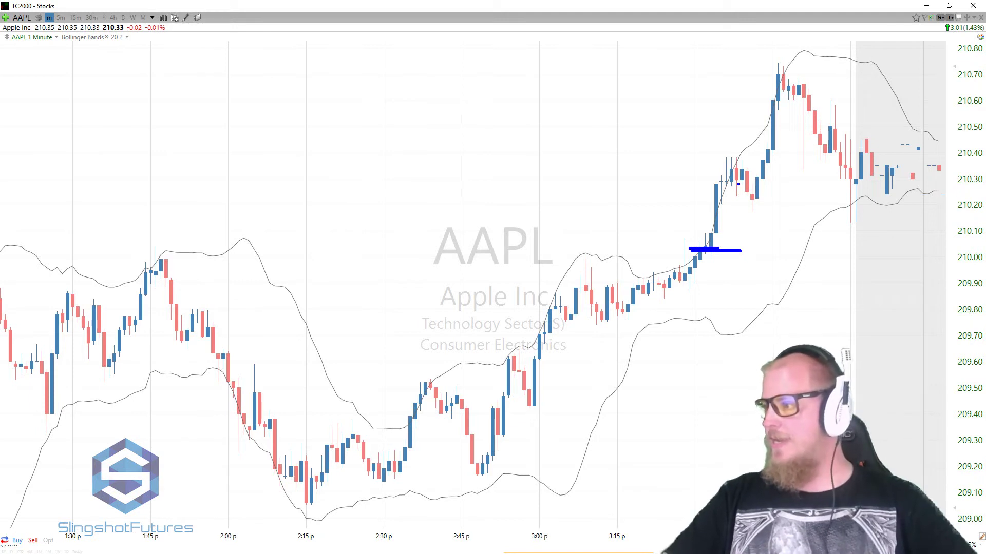
left_click_drag(729, 187, 734, 197)
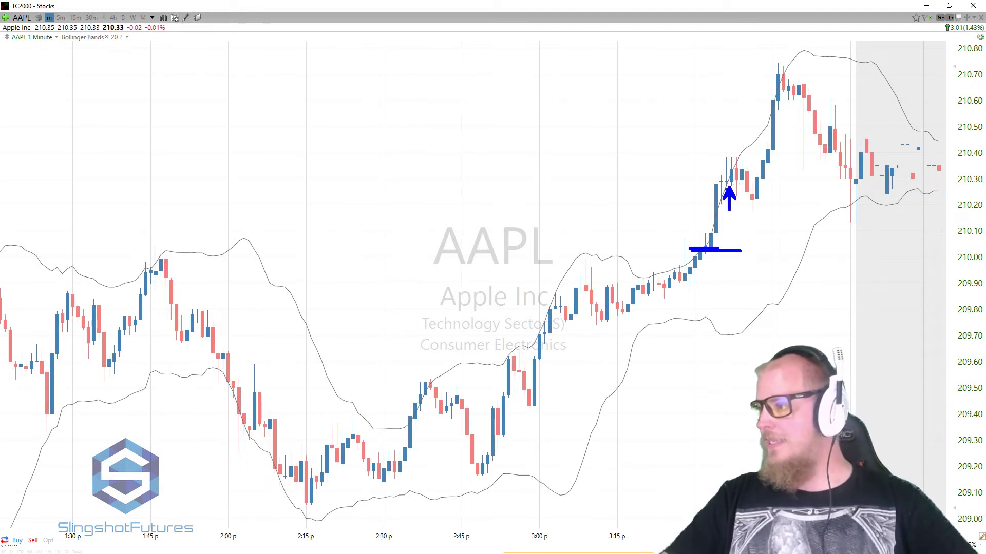
mouse_move(712, 164)
left_mouse_down()
mouse_move(760, 163)
mouse_move(763, 179)
mouse_move(739, 179)
mouse_move(779, 204)
left_mouse_up()
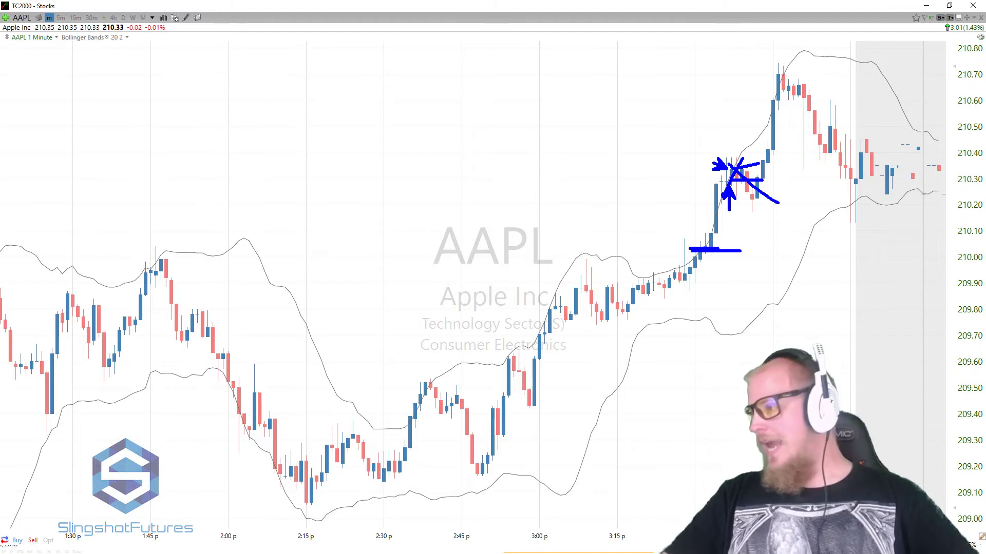
key("e")
mouse_move(680, 260)
left_mouse_down()
mouse_move(709, 171)
mouse_move(722, 166)
left_mouse_up()
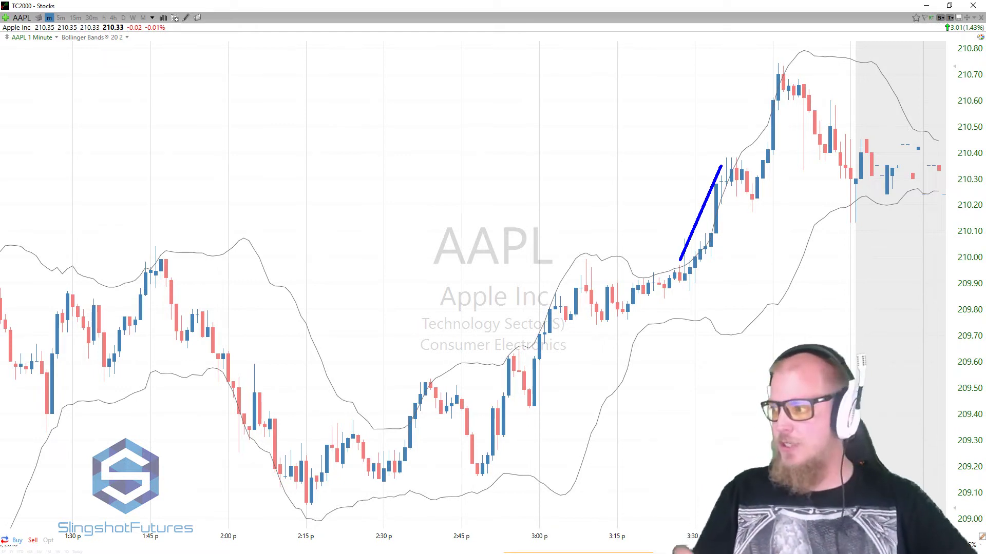
key("e")
left_click_drag(634, 276, 681, 267)
left_click_drag(641, 332, 687, 320)
left_click_drag(721, 228, 721, 154)
key("e")
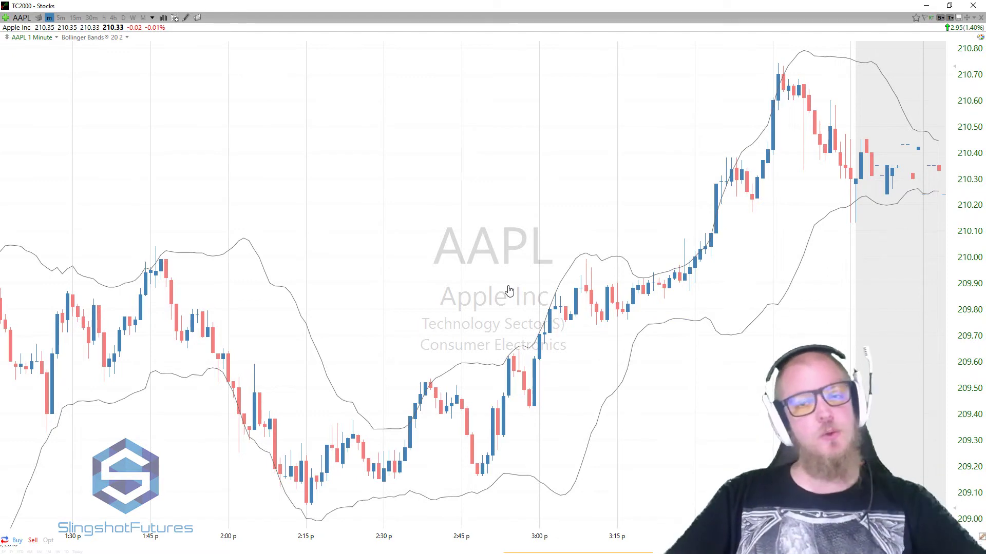
Step: Scroll back to the morning and box the sideways price range, then remove the rectangle
scroll(441, 253, "up", 10)
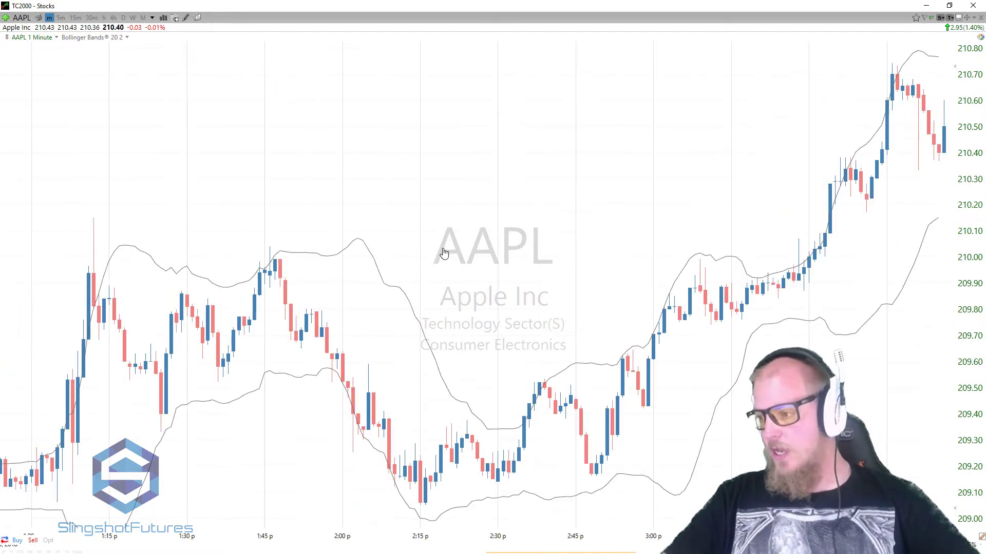
scroll(362, 235, "up", 8)
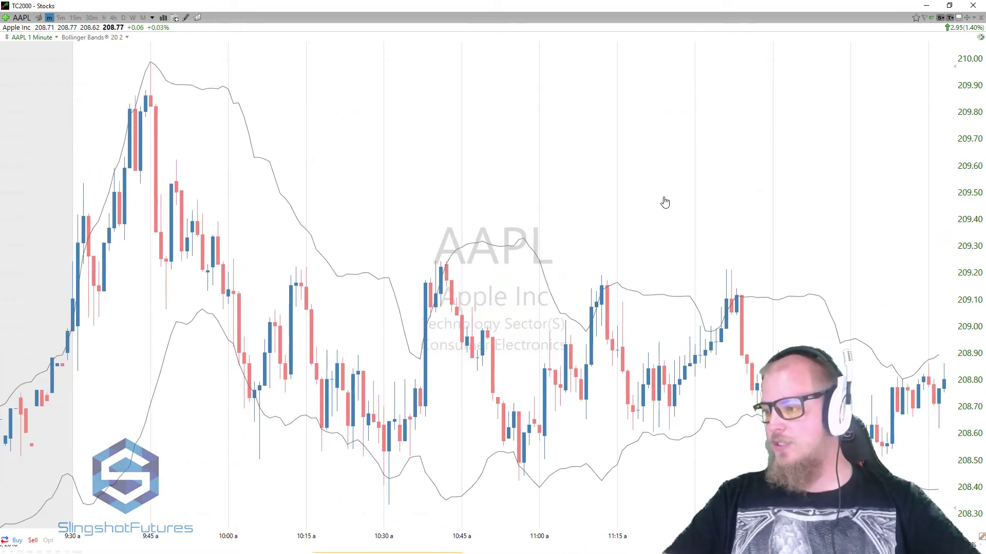
left_click_drag(49, 228, 903, 528)
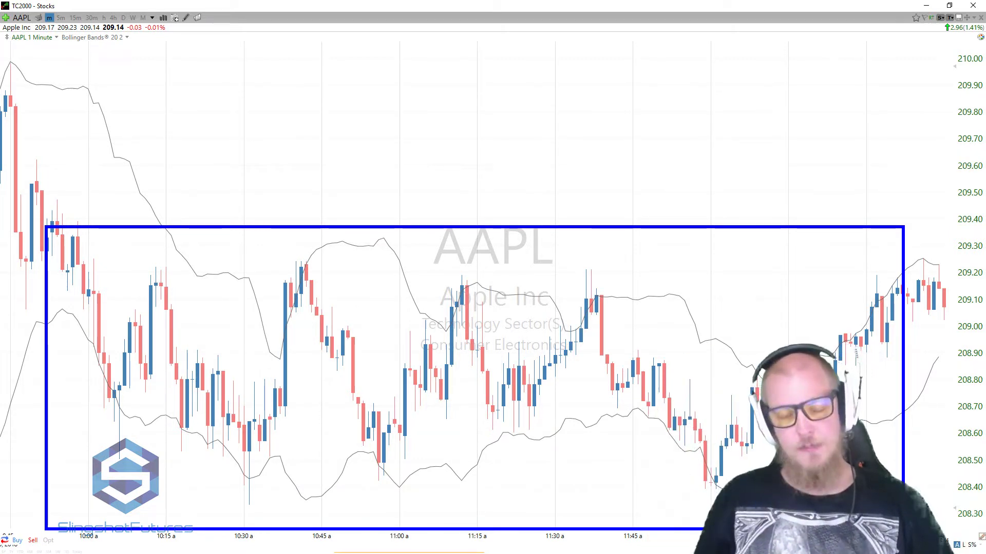
key("Escape")
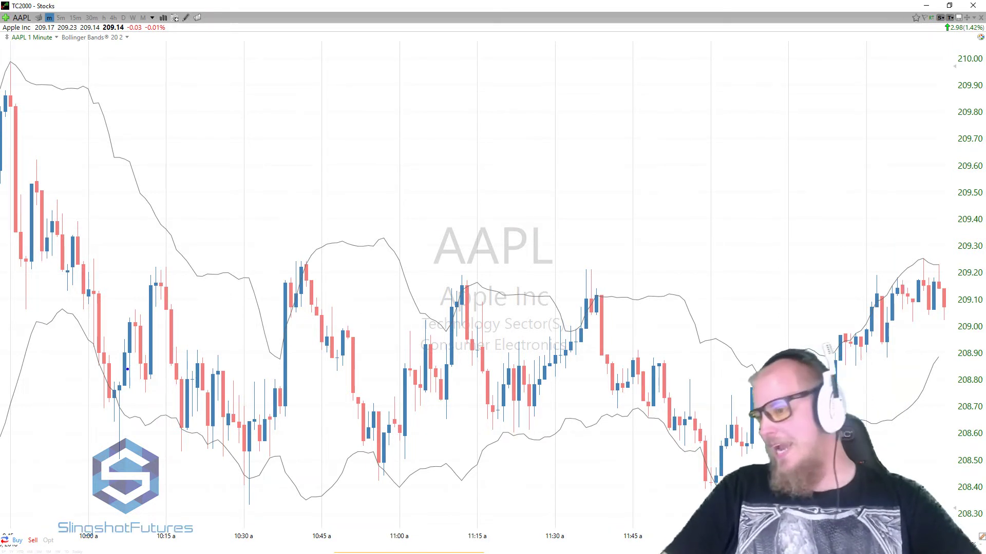
Step: Outline the early morning candles with a rectangle and a right-pointing arrow, then erase both
left_click_drag(75, 222, 389, 536)
mouse_move(462, 252)
left_mouse_down()
mouse_move(392, 260)
mouse_move(390, 251)
left_mouse_up()
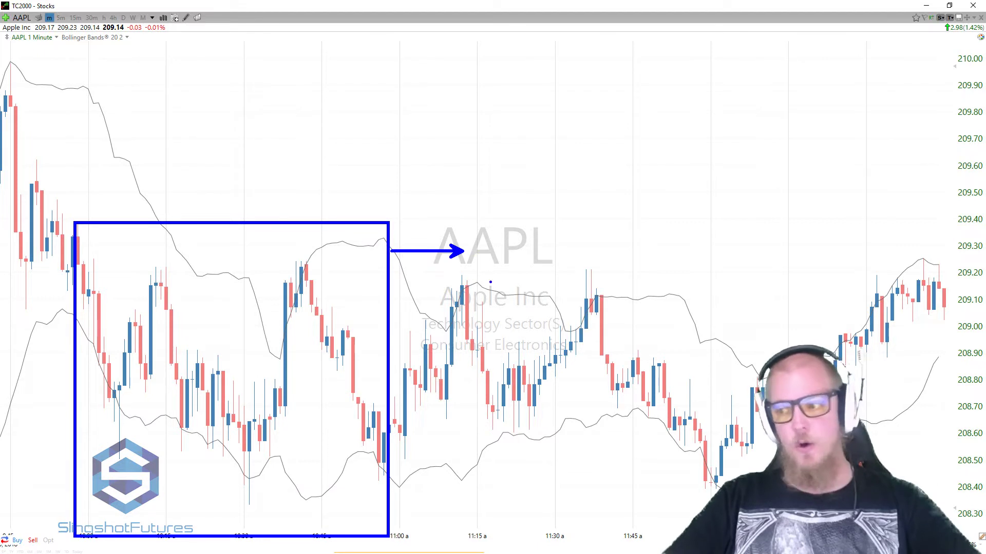
key("e")
Step: Sketch an arc over the 10:40–10:55 candles and arrow the 10:55 low, erasing each
left_click_drag(285, 307, 374, 408)
key("e")
left_click_drag(377, 465, 353, 514)
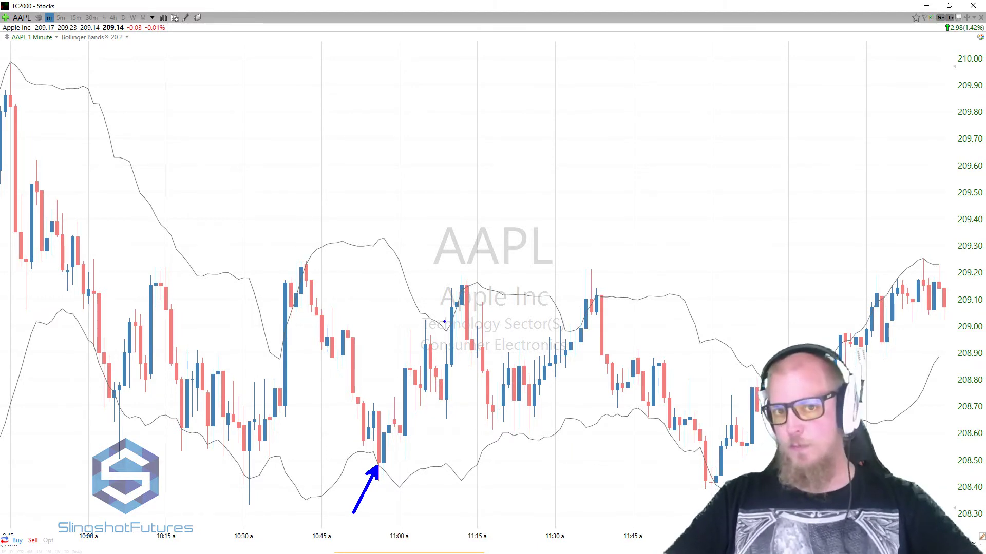
key("e")
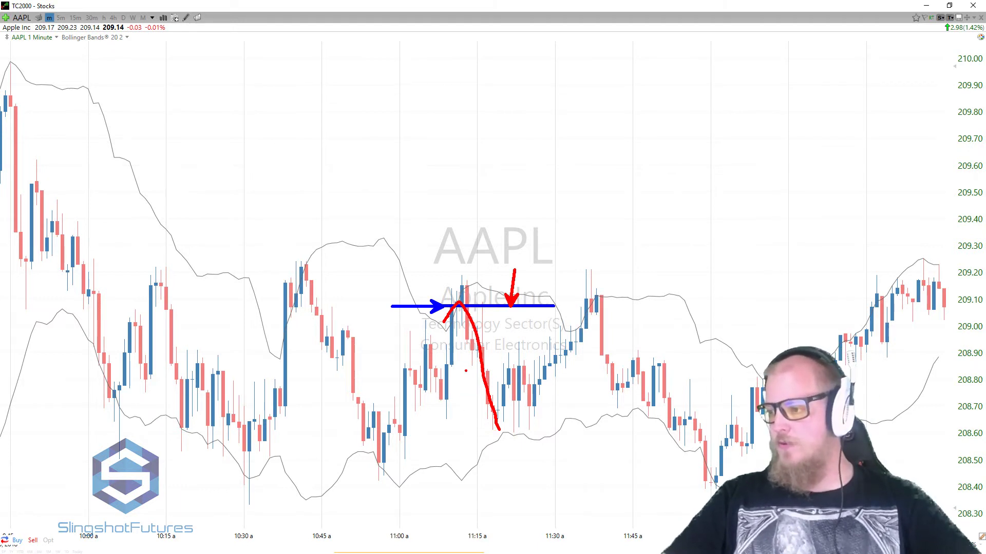
Step: Draw a red line at about 208.80, mark the 20 2 label and 11:20 band touch, then erase
left_click_drag(440, 377, 728, 377)
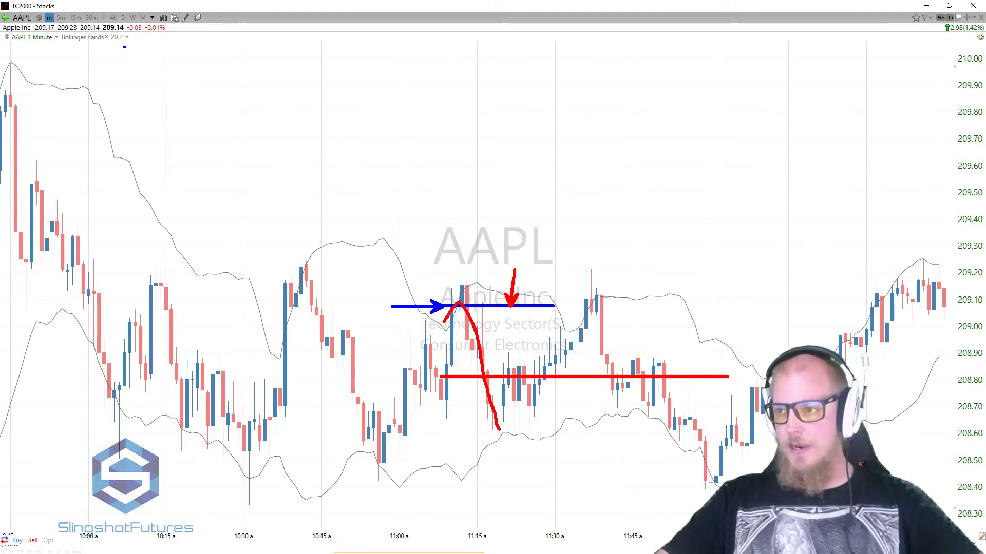
left_click_drag(116, 41, 143, 80)
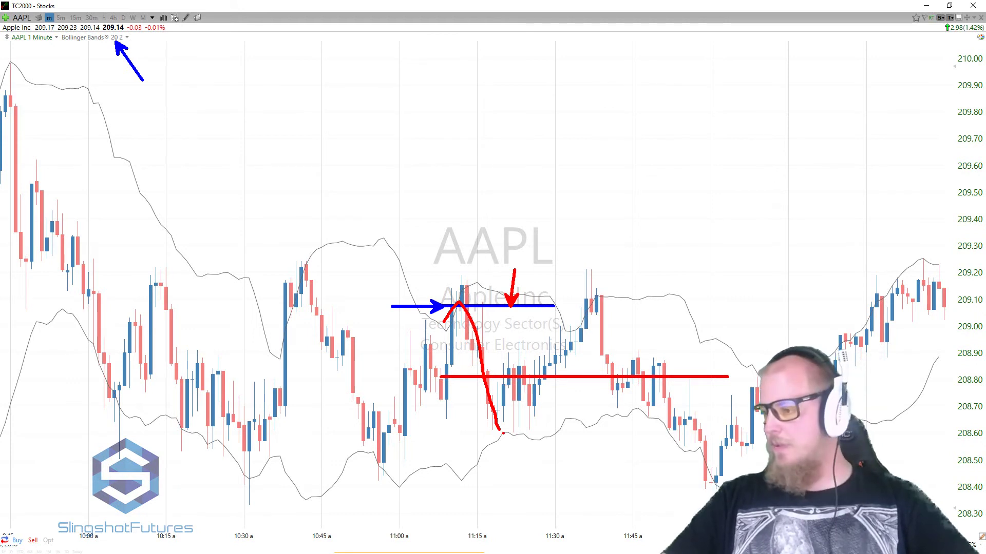
mouse_move(513, 458)
left_mouse_down()
mouse_move(507, 437)
mouse_move(516, 444)
left_mouse_up()
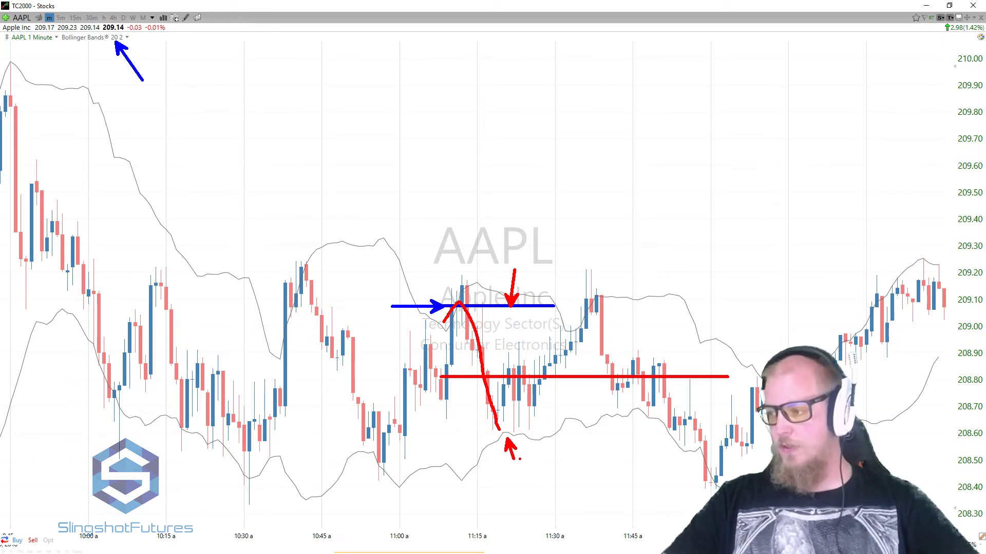
key("e")
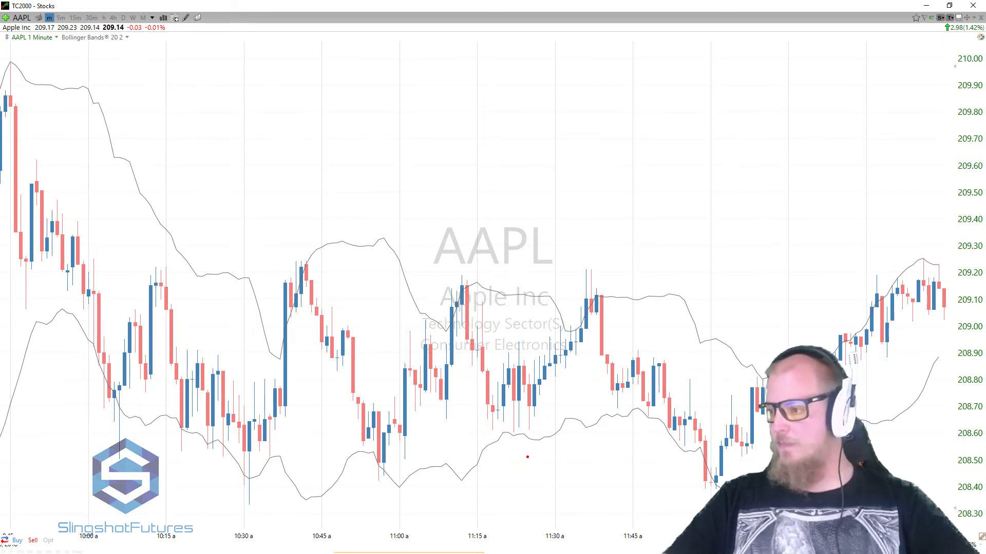
left_click_drag(441, 293, 452, 293)
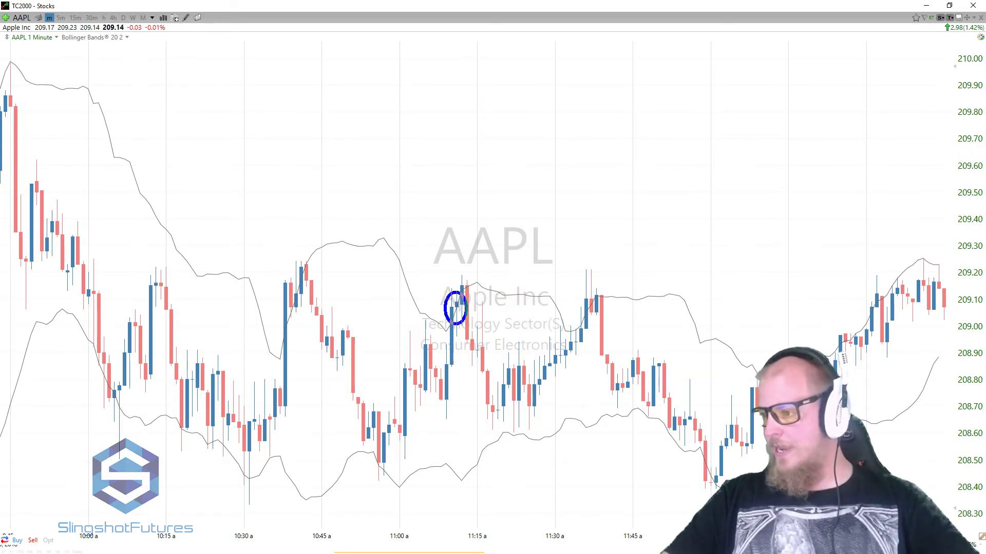
mouse_move(576, 286)
left_mouse_down()
mouse_move(584, 312)
mouse_move(599, 295)
left_mouse_up()
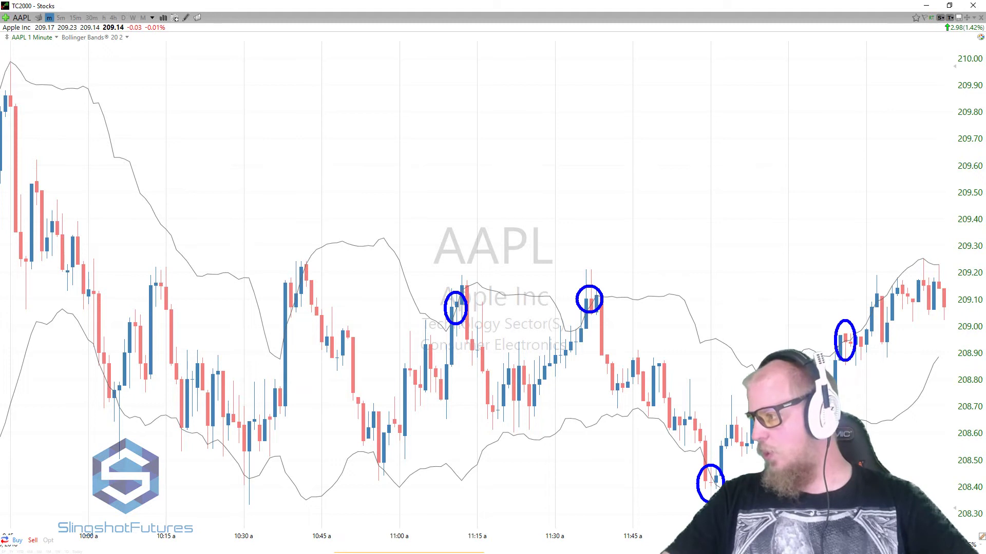
mouse_move(834, 241)
left_mouse_down()
mouse_move(842, 318)
mouse_move(880, 269)
left_mouse_up()
key("ctrl+z")
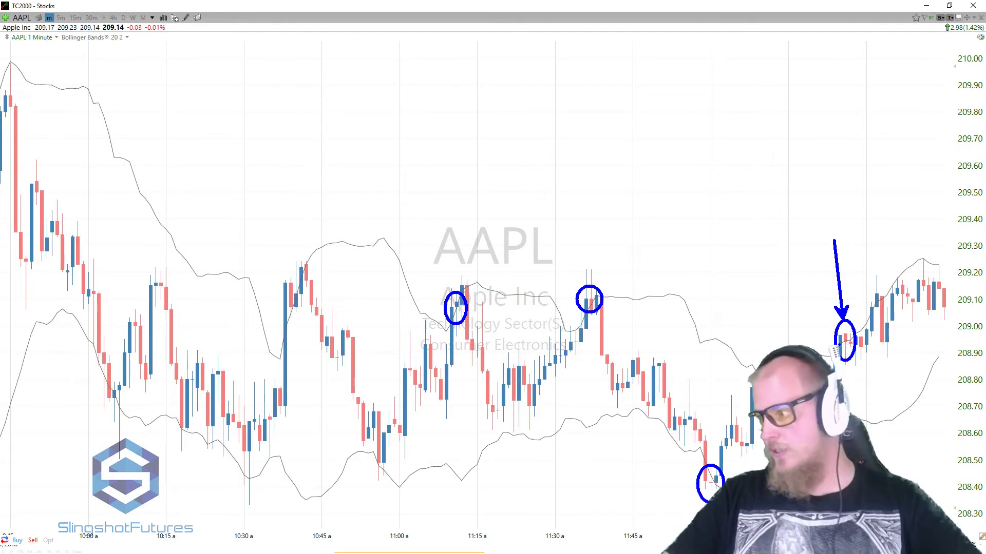
left_click_drag(884, 336, 933, 336)
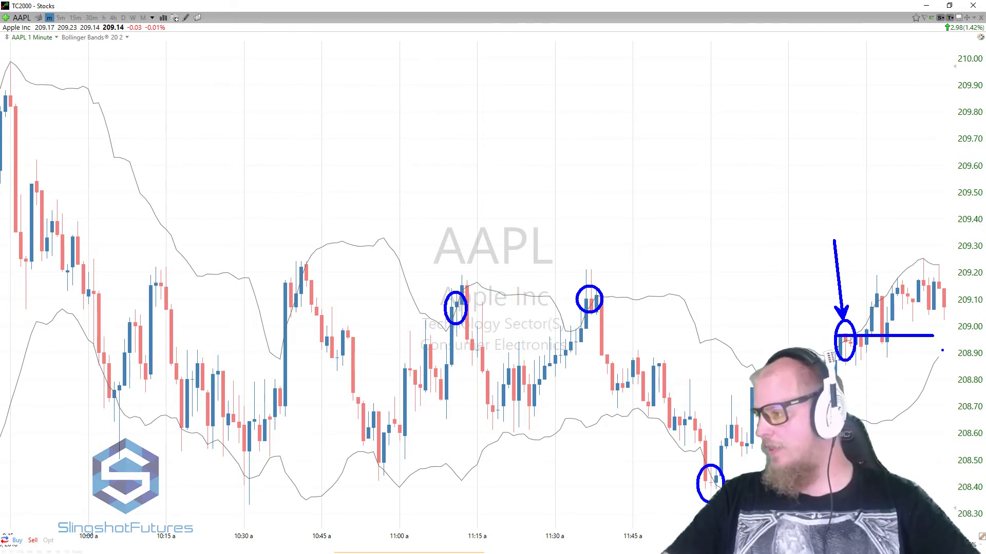
left_click_drag(911, 364, 891, 343)
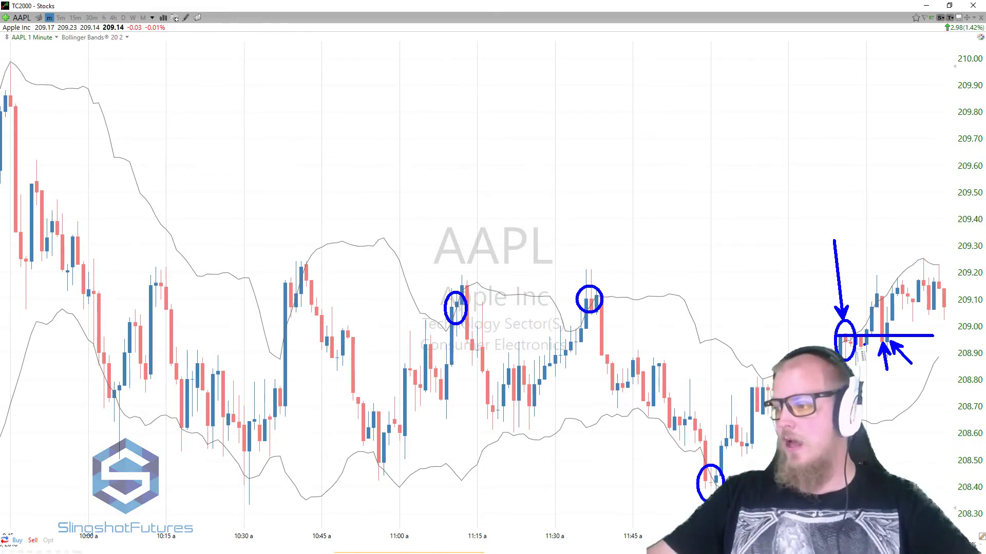
key("Escape")
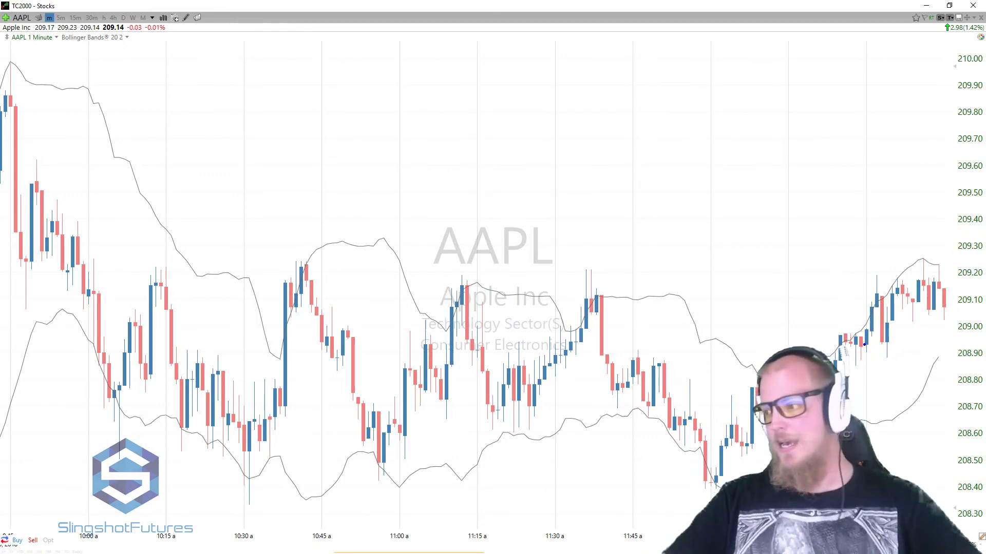
Step: Jump to the most recent bars and bring up the Bollinger Bands edit settings
left_click_drag(605, 200, 123, 244)
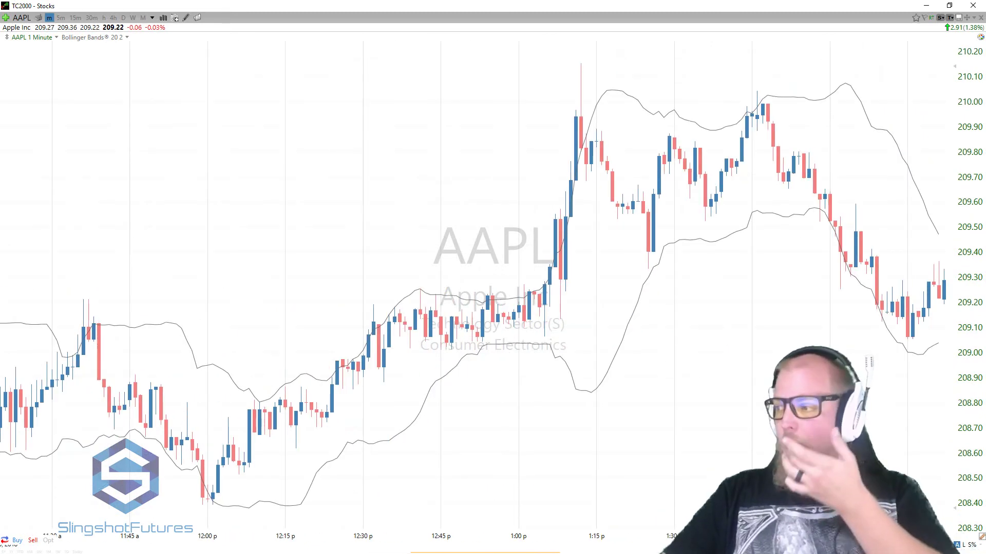
key("End")
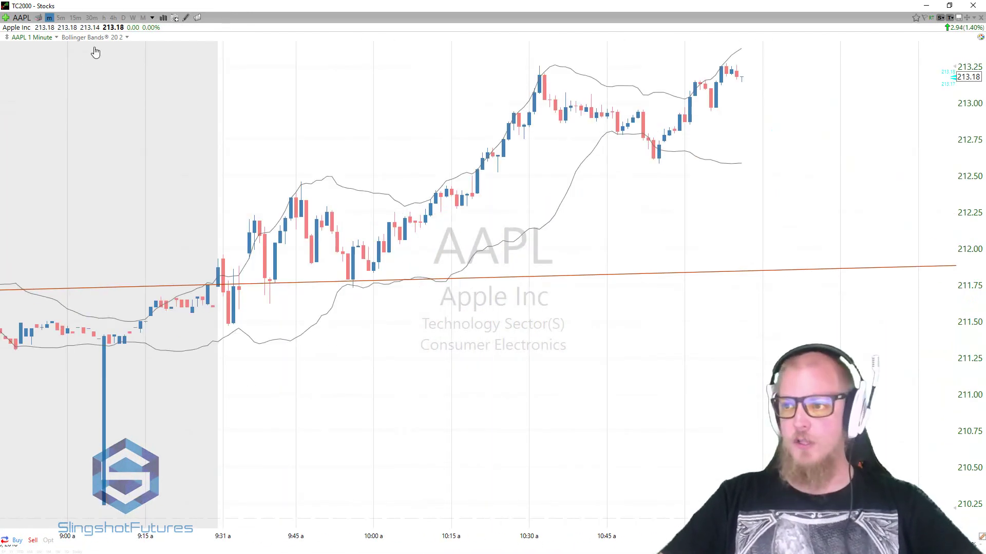
left_click(126, 37)
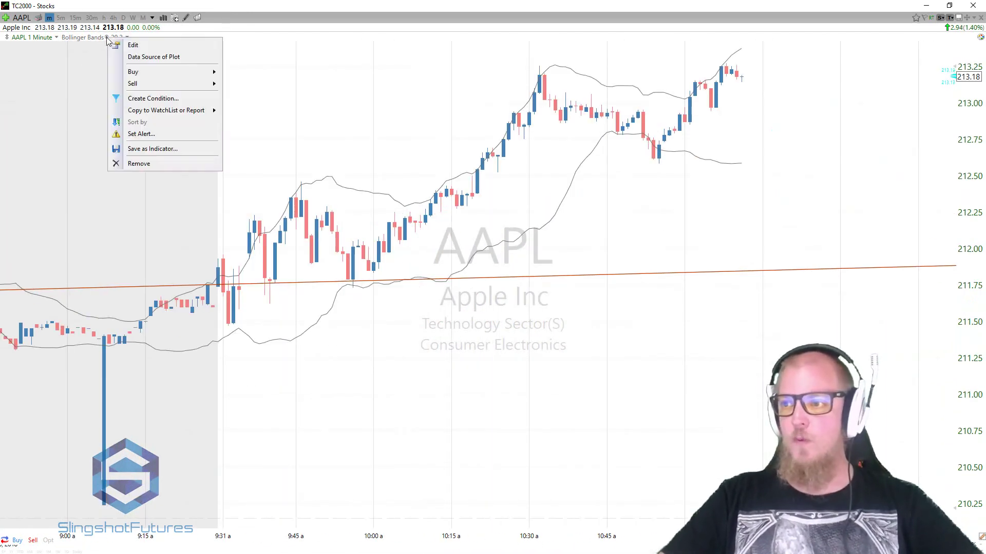
left_click(136, 52)
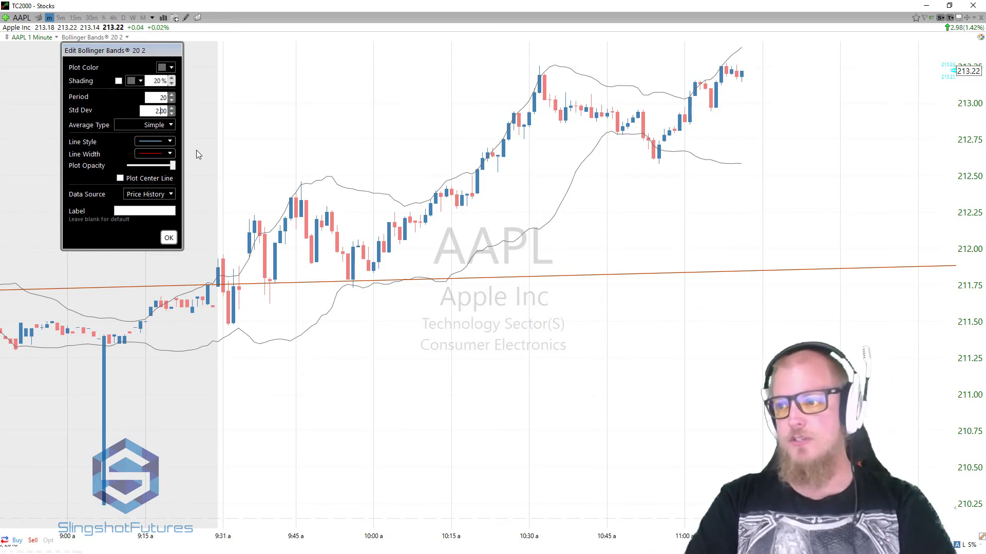
Step: Set the Bollinger Bands standard deviation to 2.38 and lower the period to 10
type("2.382")
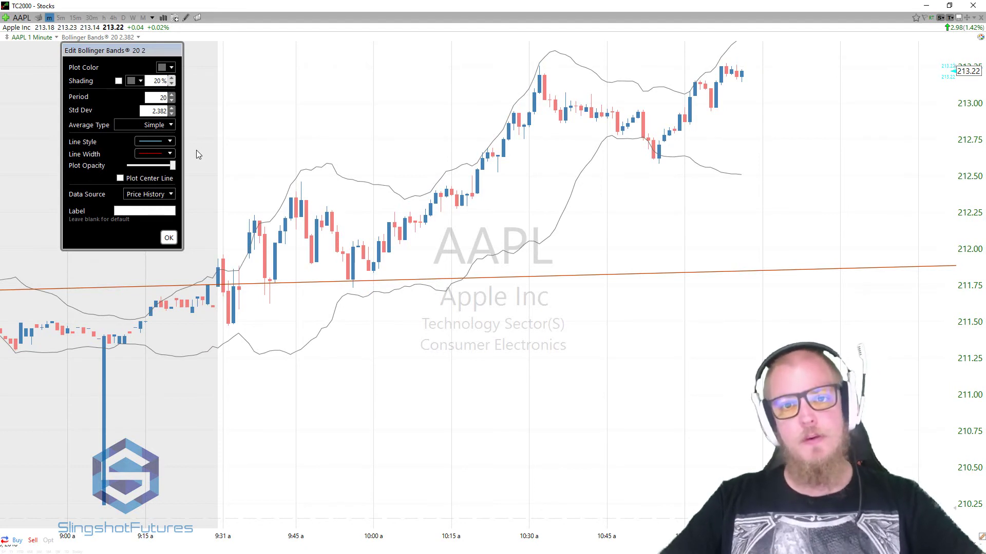
key("BackSpace")
key("BackSpace")
key("BackSpace")
key("BackSpace")
key("BackSpace")
type("2.618")
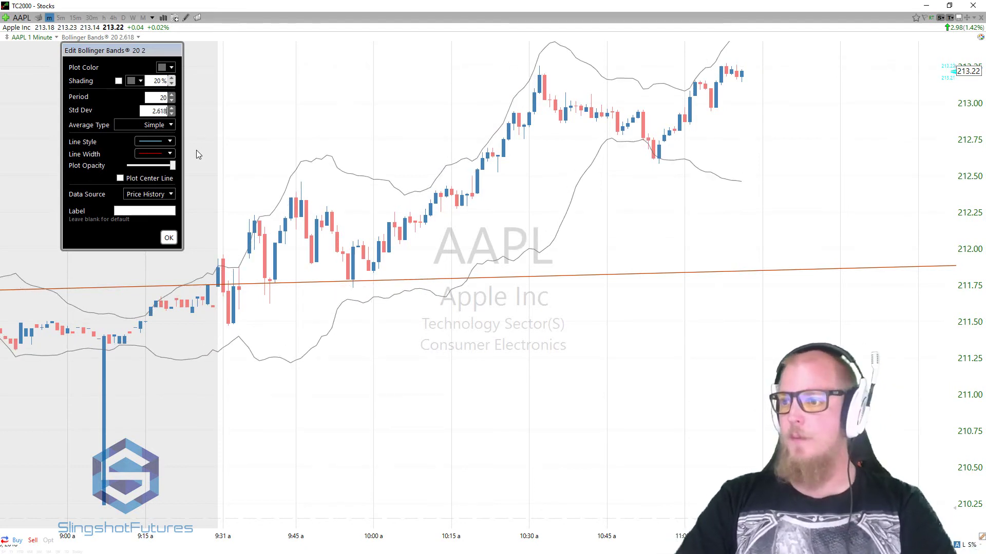
left_click(172, 101)
left_click(172, 100)
left_click(171, 100)
left_click(172, 100)
left_click(171, 101)
left_click(171, 101)
left_click(172, 100)
left_click(171, 101)
left_click(171, 100)
left_click(171, 100)
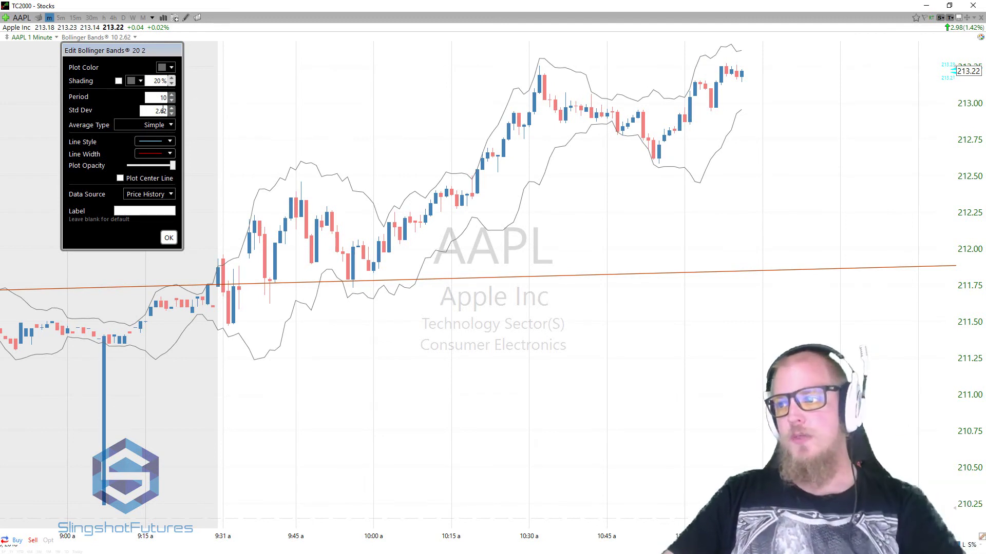
key("BackSpace")
type("38")
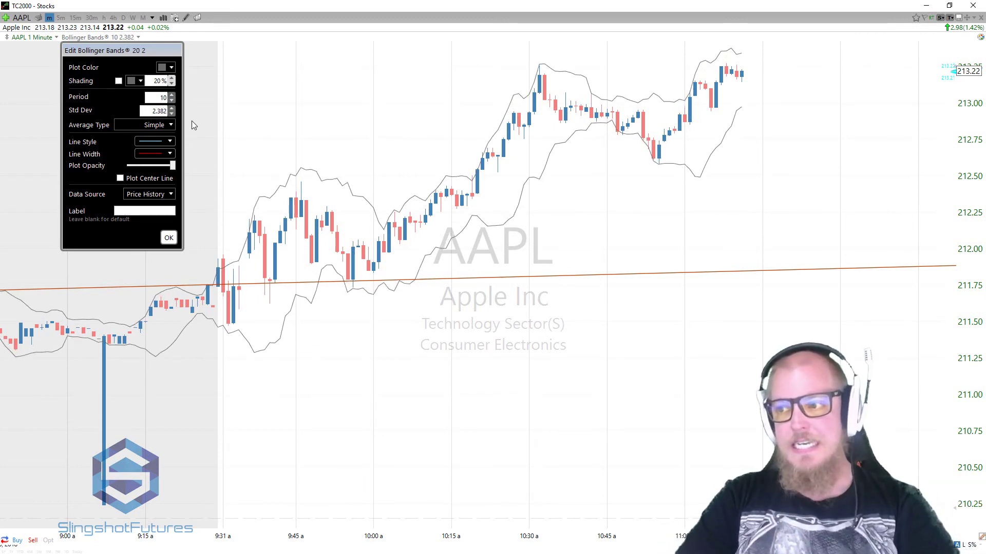
key("BackSpace")
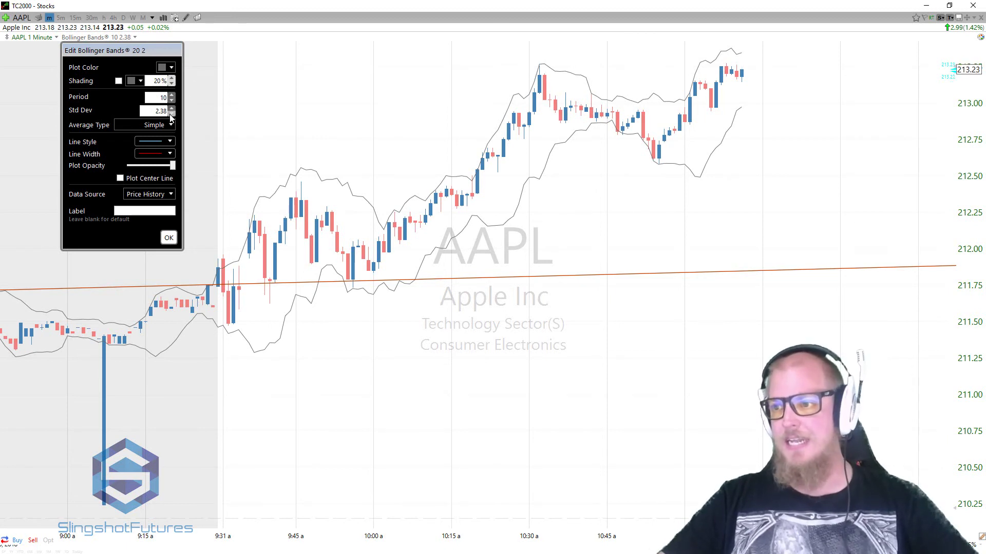
left_click(168, 237)
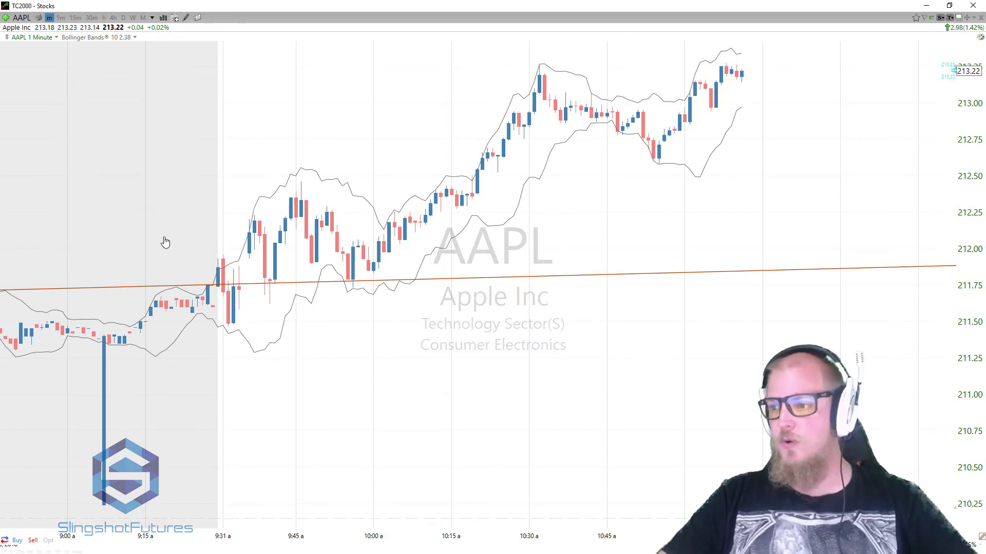
mouse_move(462, 174)
left_mouse_down()
mouse_move(513, 71)
mouse_move(557, 47)
left_mouse_up()
left_click_drag(603, 132, 679, 192)
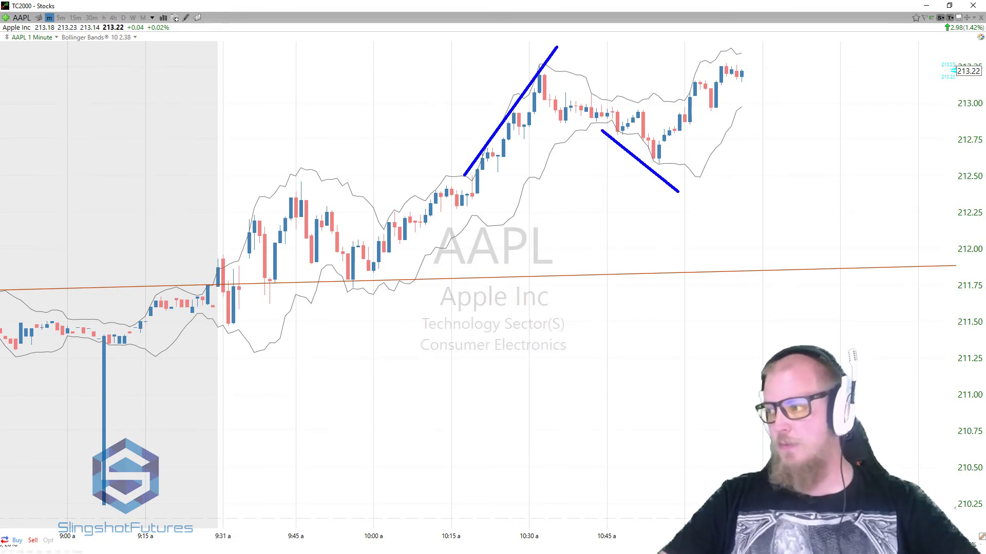
left_click_drag(614, 118, 650, 108)
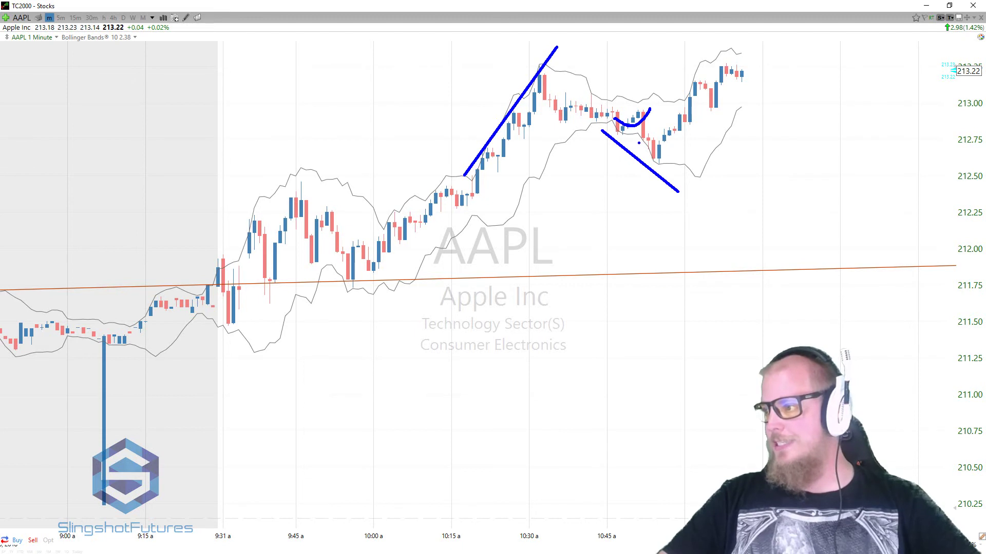
left_click_drag(639, 143, 692, 127)
key("Escape")
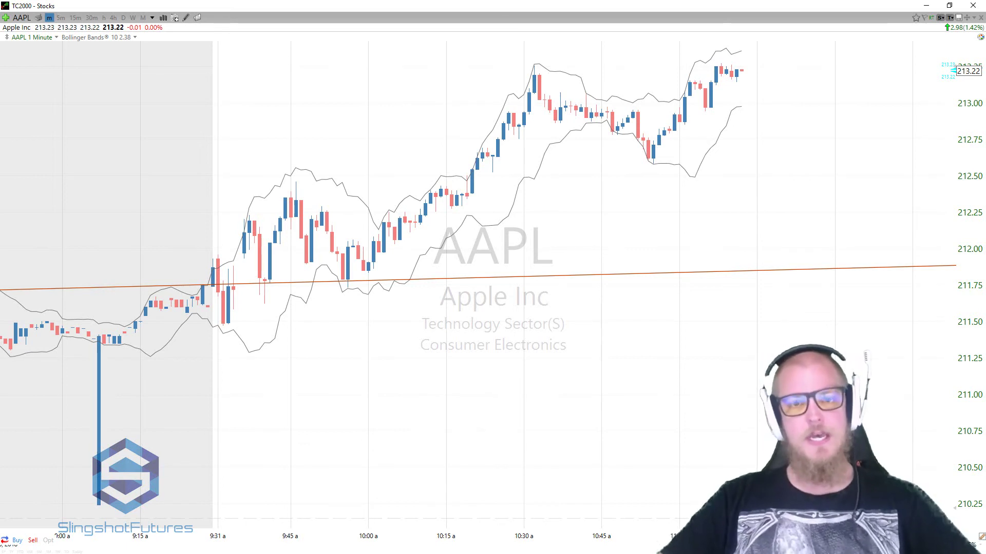
Step: Change the Bollinger Bands to period 200 with standard deviation 2 and apply
right_click(129, 38)
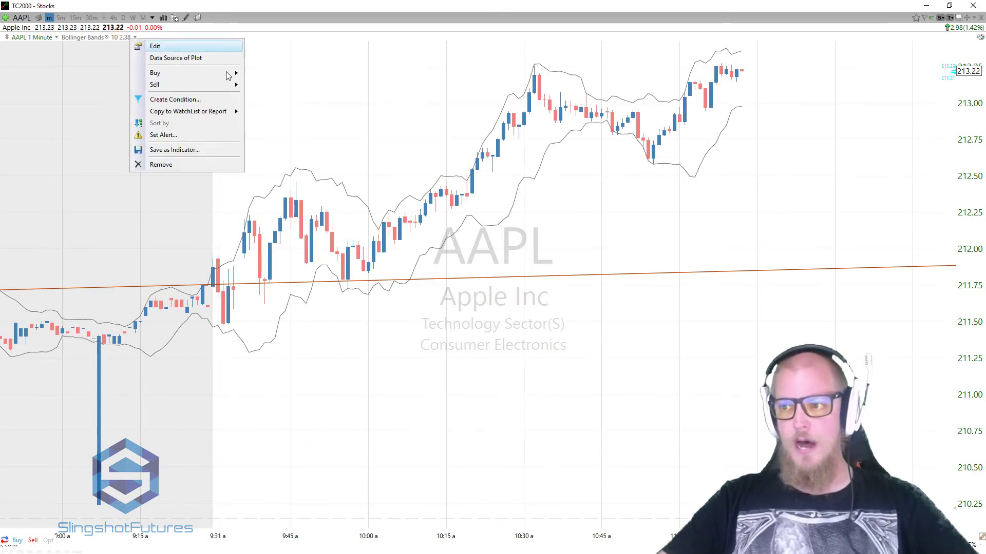
left_click(181, 47)
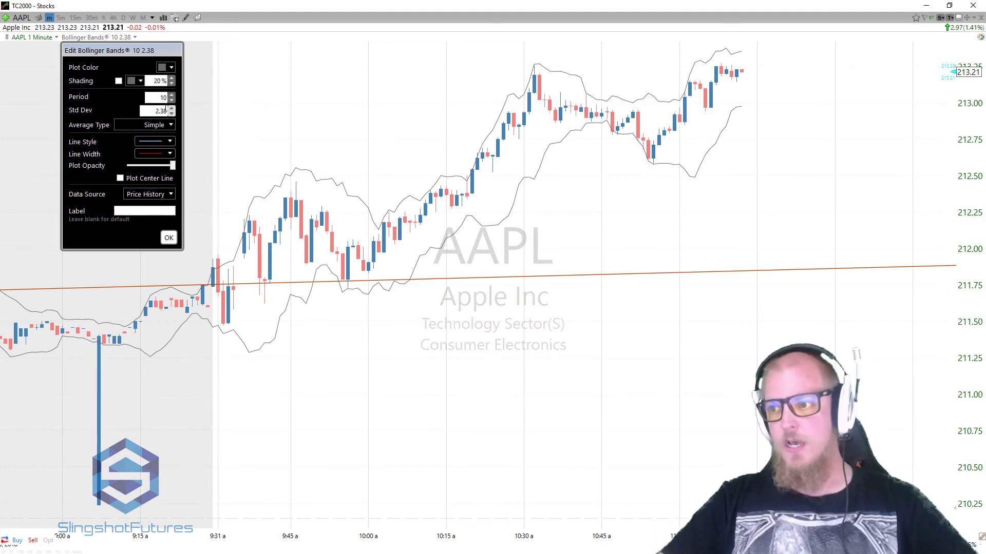
left_click(171, 95)
left_click(172, 95)
left_click(171, 95)
left_click(171, 96)
left_click(172, 95)
left_click(172, 96)
left_click(172, 95)
left_click(172, 95)
left_click(172, 96)
left_click(172, 96)
key("Tab")
type("2")
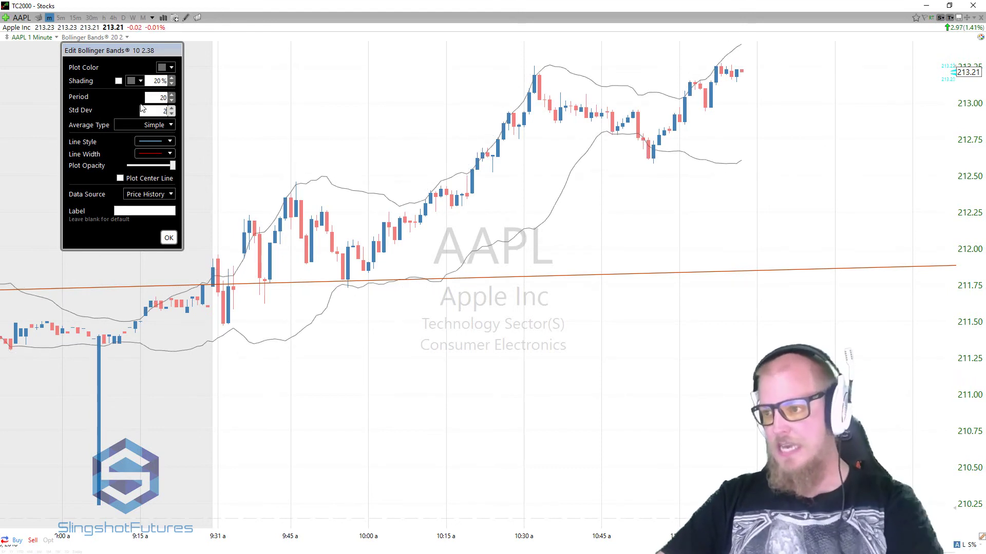
left_click(160, 96)
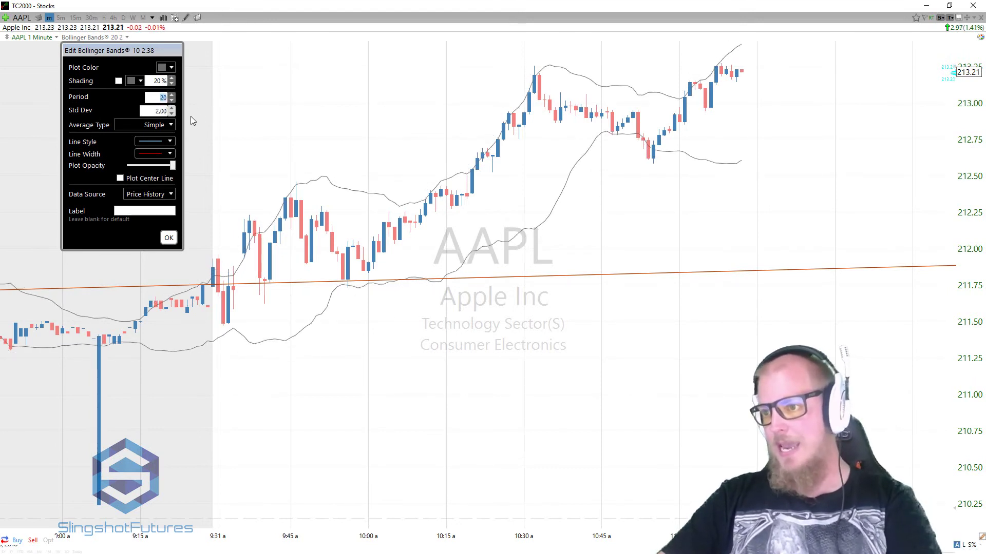
type("0")
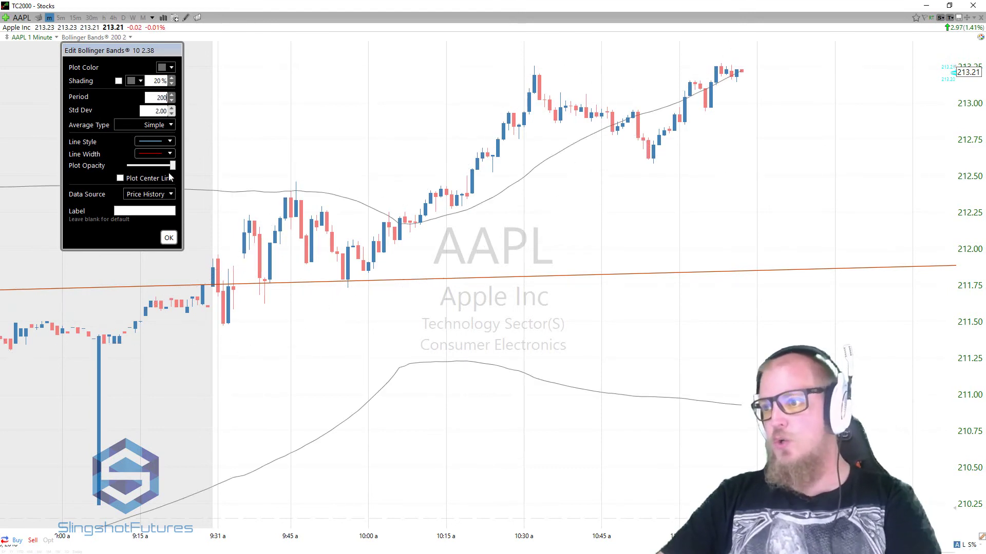
left_click(168, 238)
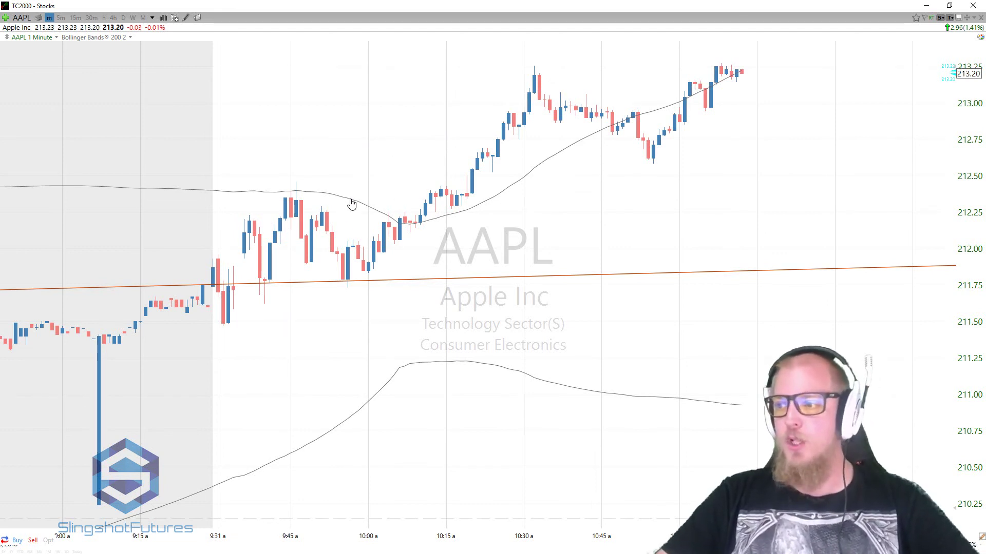
left_click_drag(385, 217, 619, 136)
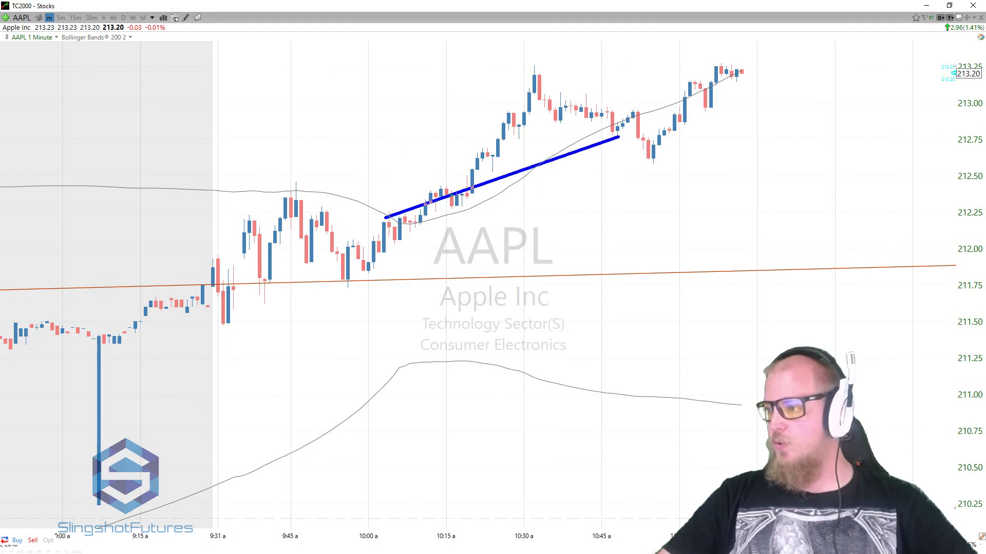
left_click_drag(453, 205, 562, 58)
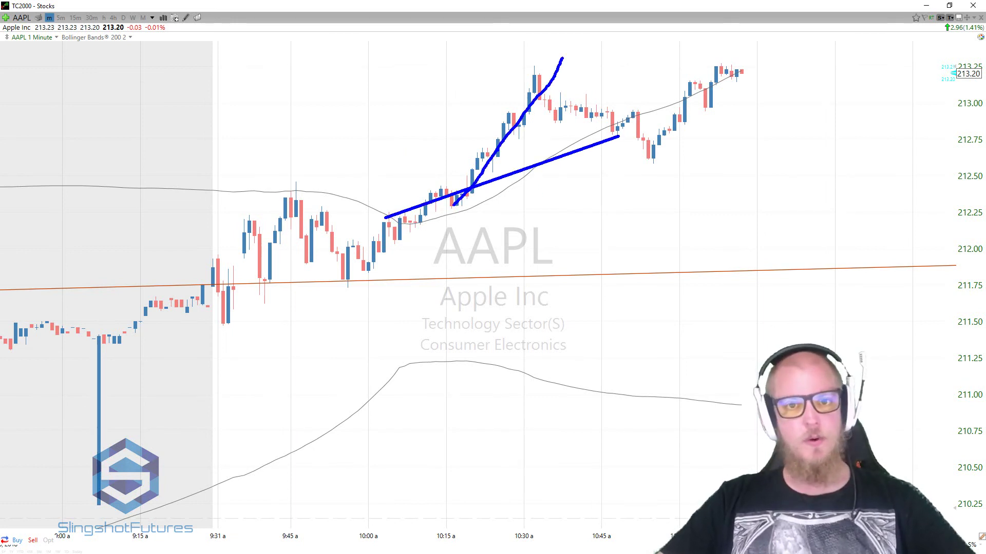
key("Escape")
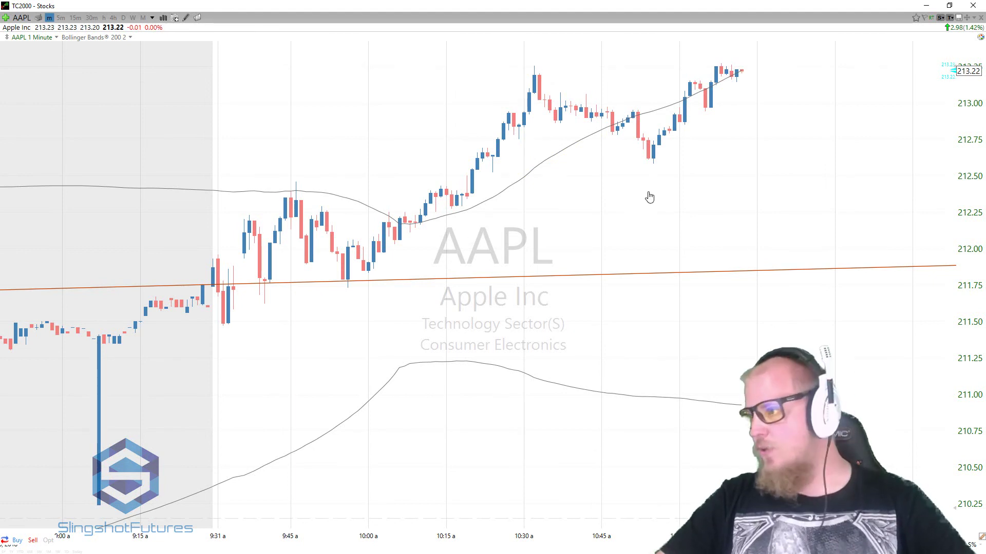